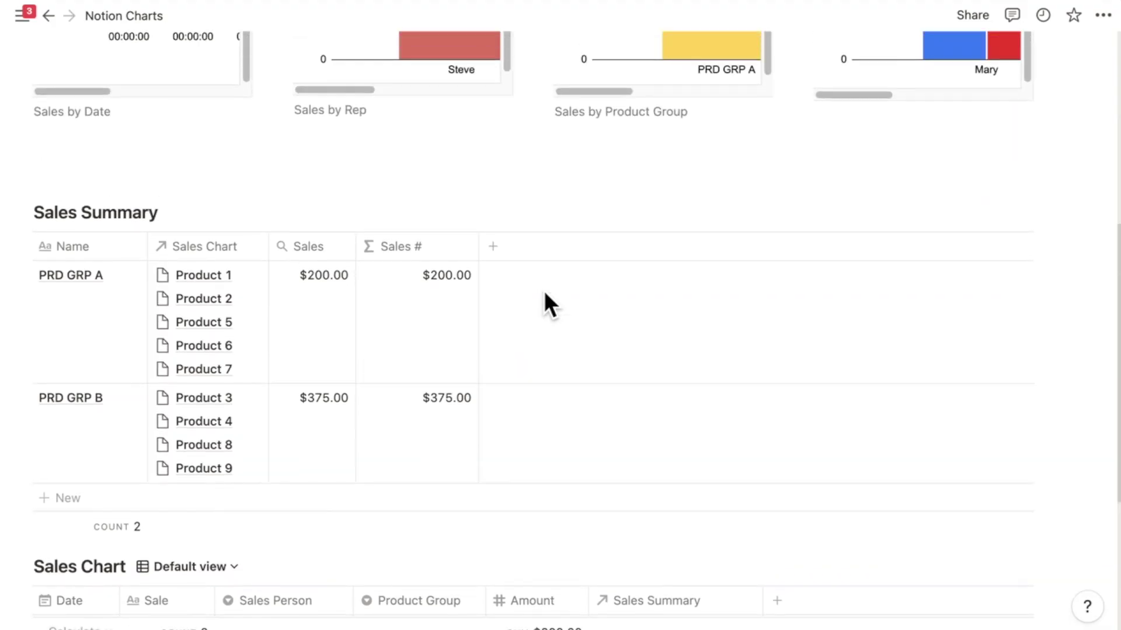
scroll(544, 291, "up", 1)
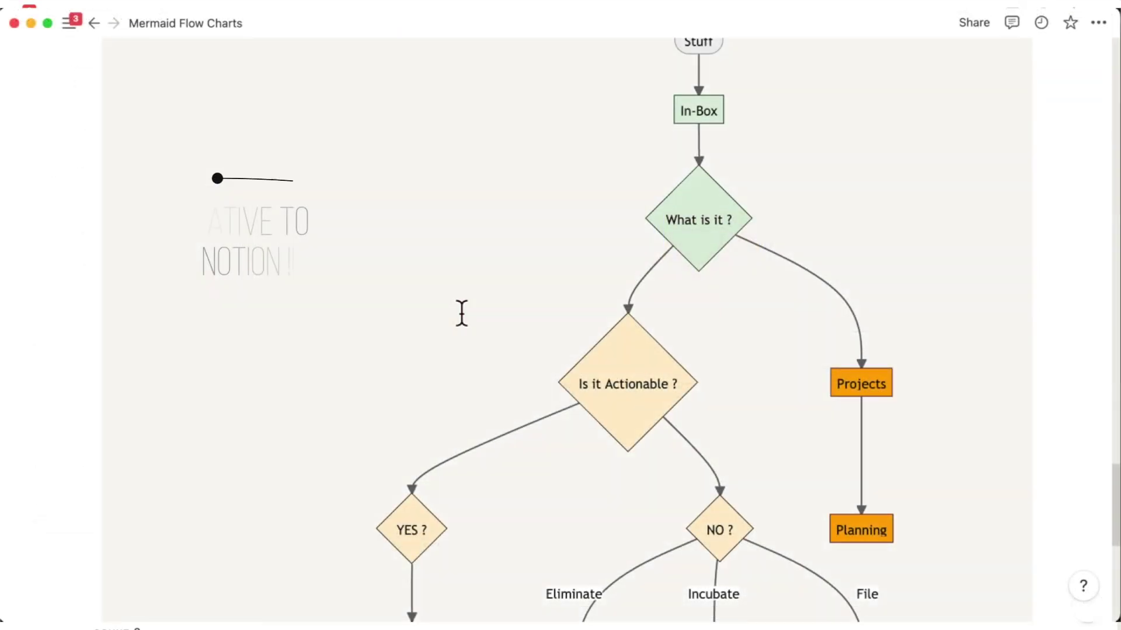
Scroll the What's New page to the '(3) Create flowcharts & diagrams in code blocks' section
scroll(461, 313, "down", 1)
scroll(461, 313, "down", 1)
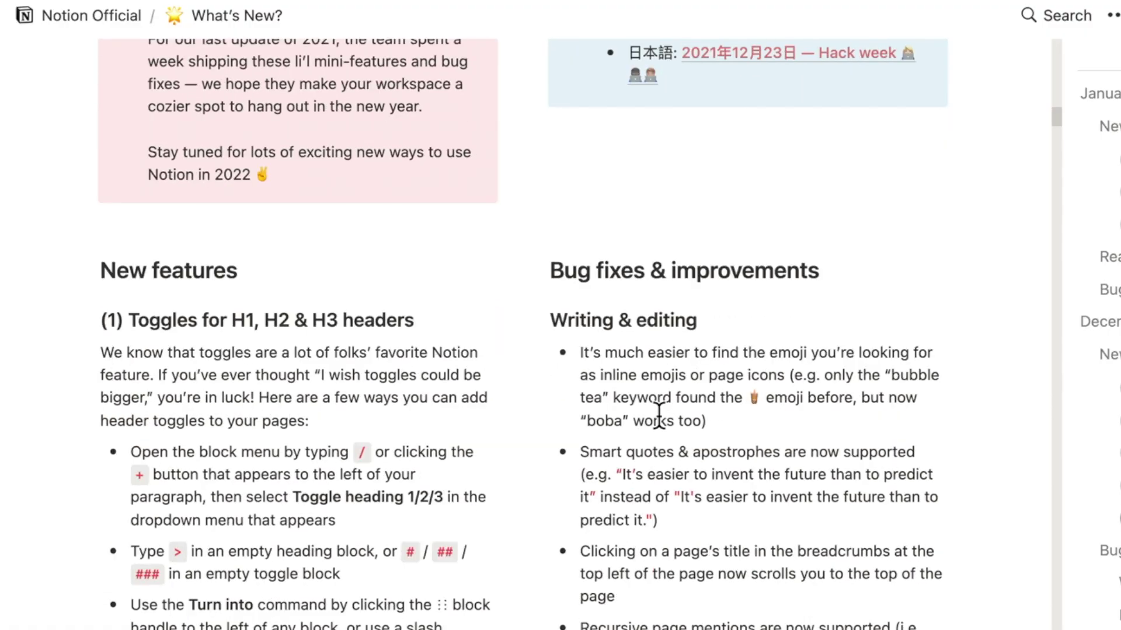
scroll(659, 412, "down", 10)
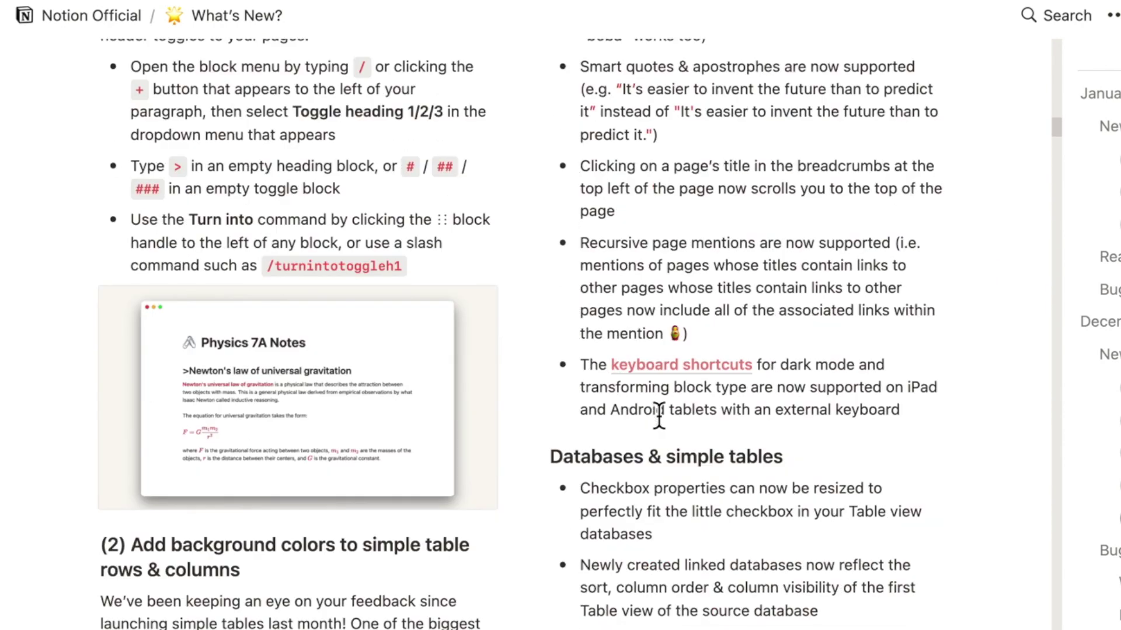
scroll(658, 412, "down", 5)
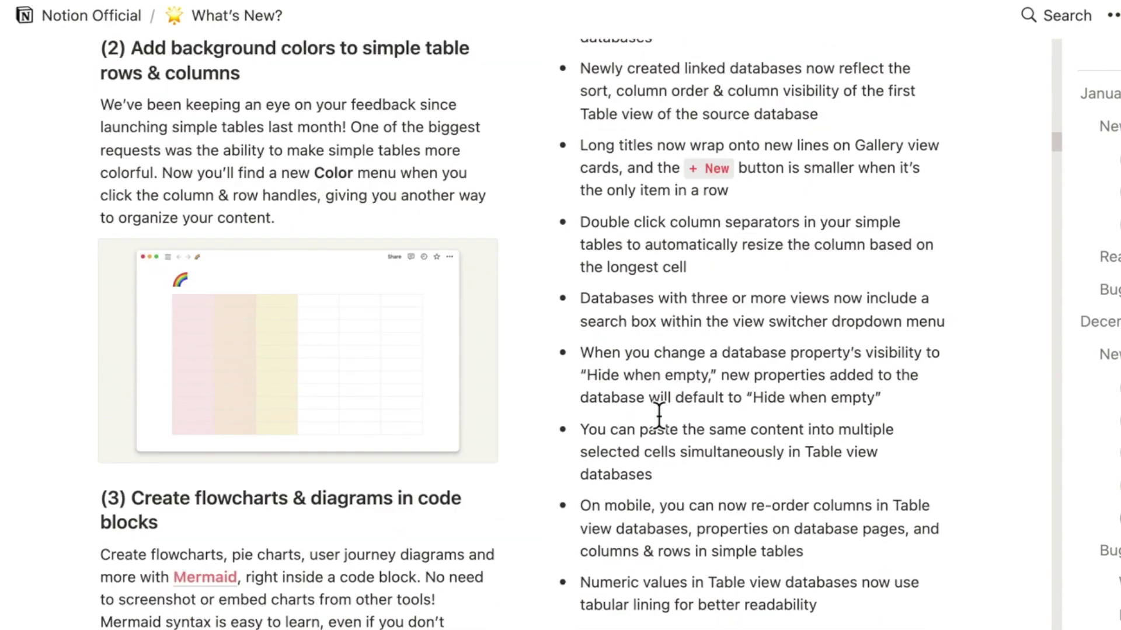
scroll(659, 412, "down", 5)
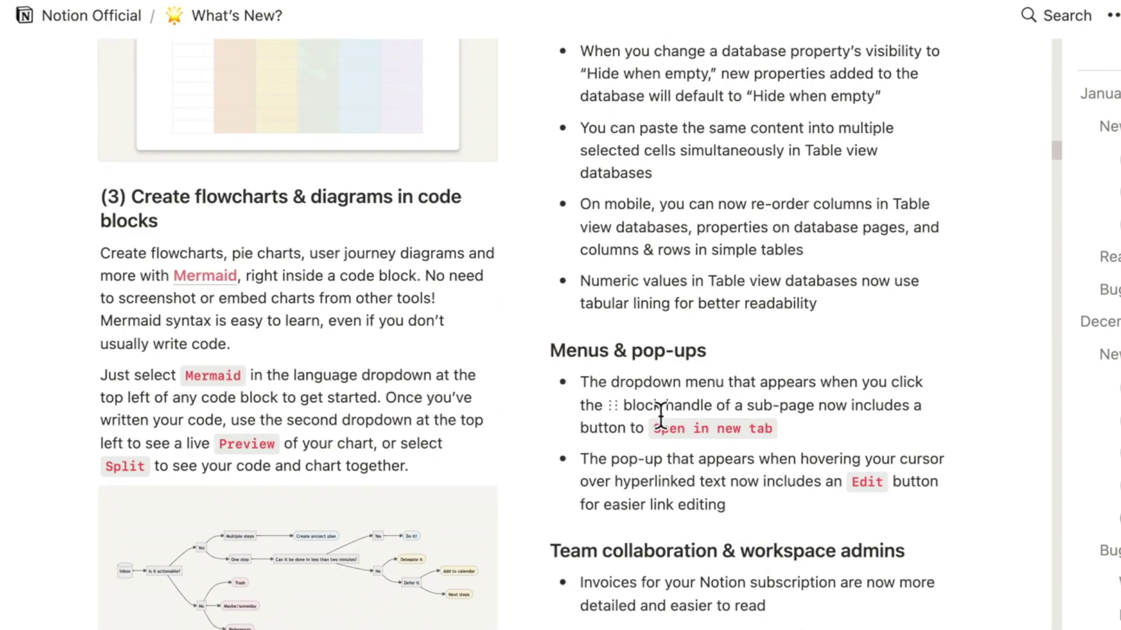
scroll(660, 416, "down", 3)
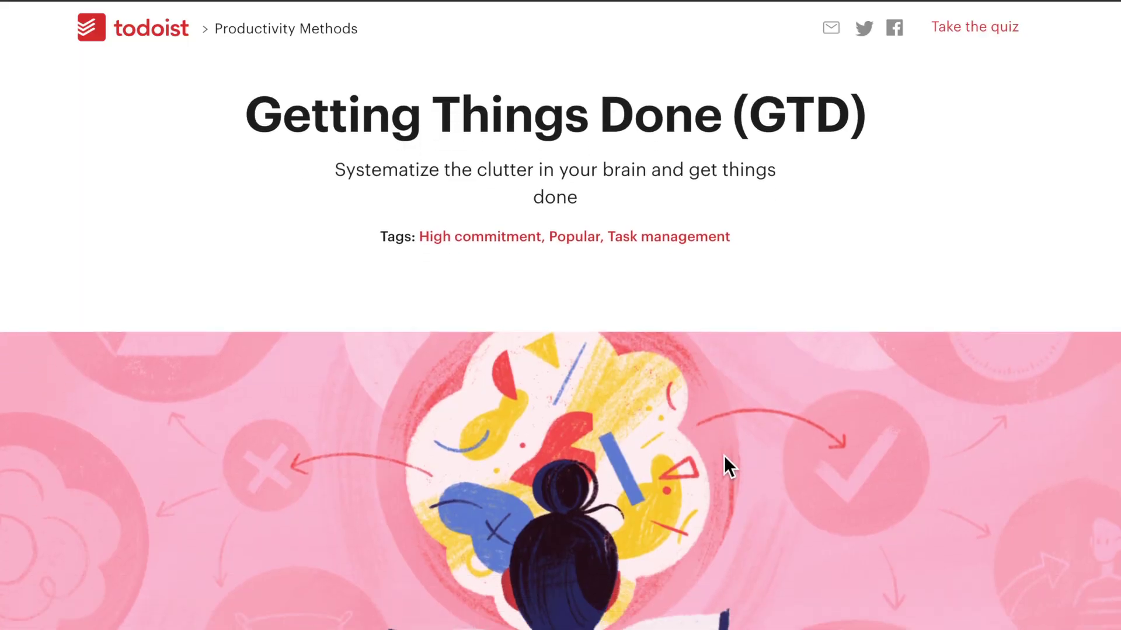
Scroll Todoist's GTD article to its introduction and the Inbox-to-Do-it workflow flowchart
scroll(723, 457, "down", 10)
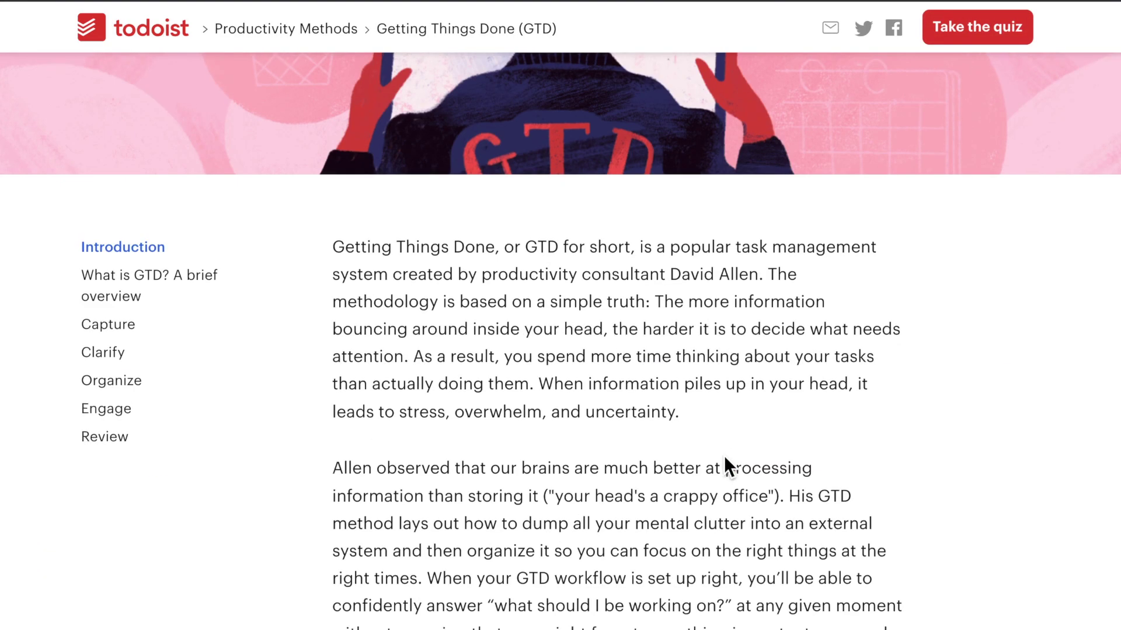
scroll(724, 456, "down", 15)
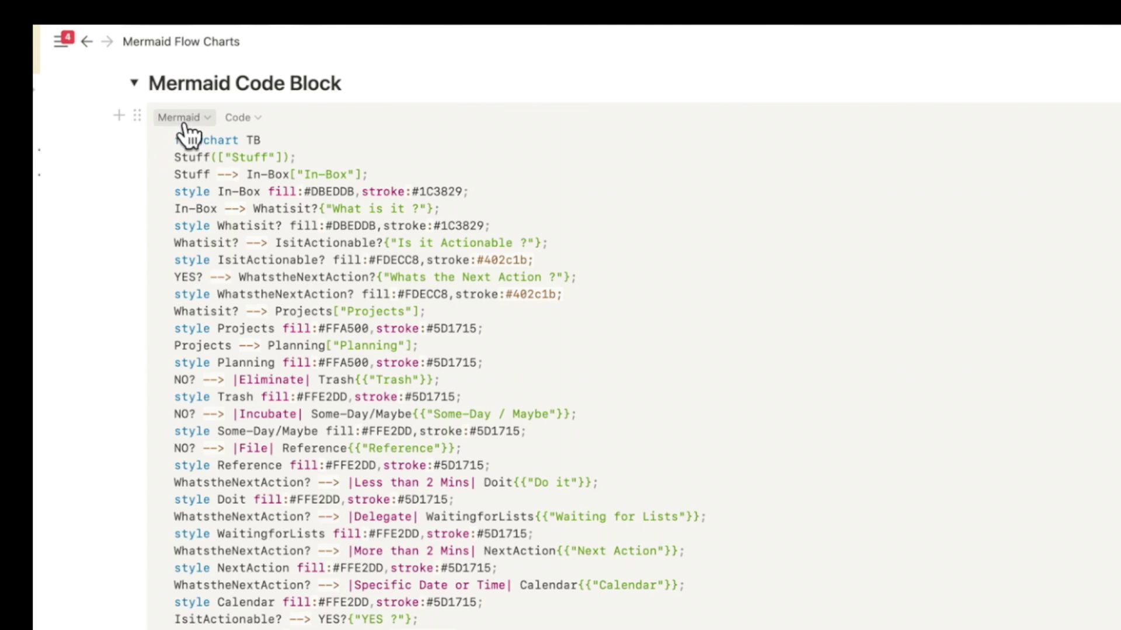
Open the Mermaid code block's language list and scroll down the Mermaid Flow Charts page
left_click(179, 118)
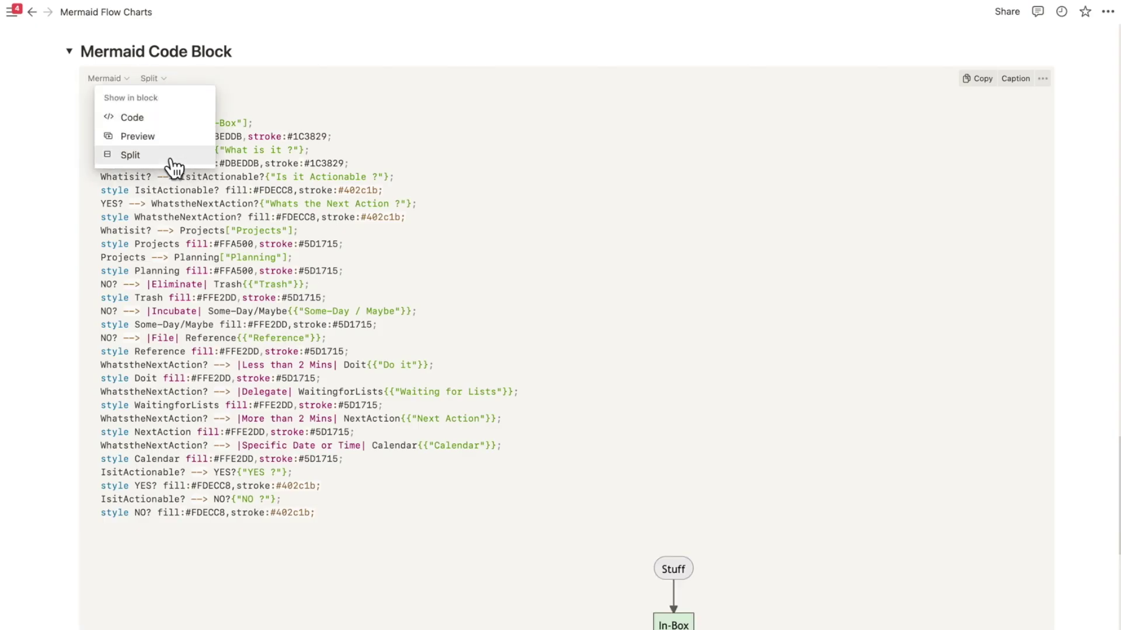
scroll(353, 175, "down", 12)
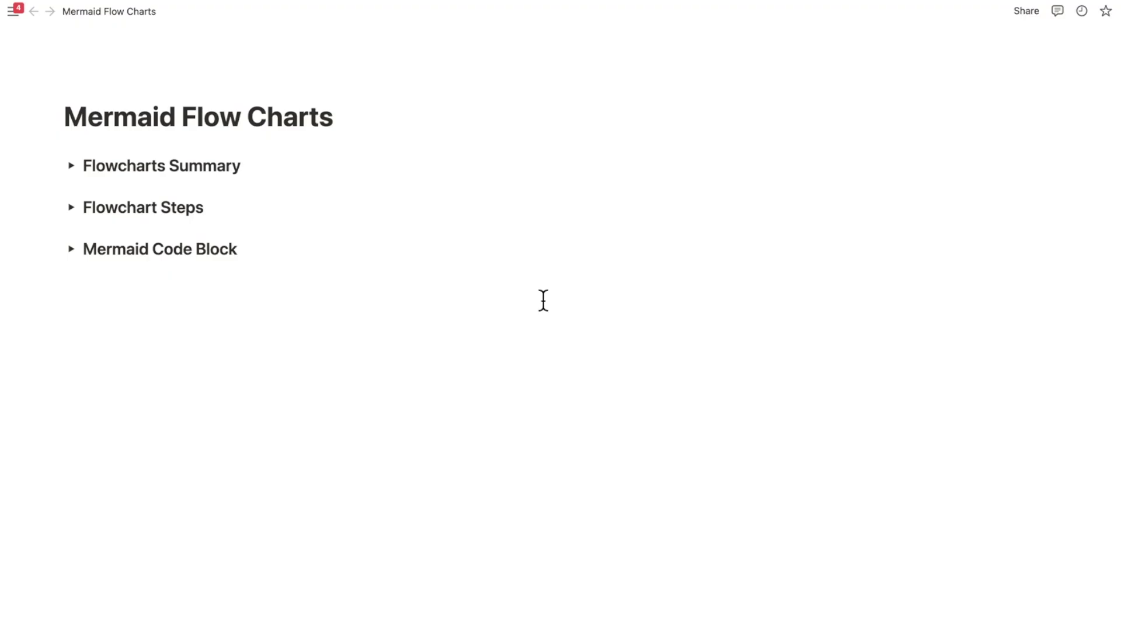
Expand the Flowcharts Summary, Flowchart Steps and Mermaid Code Block toggle sections
left_click(71, 167)
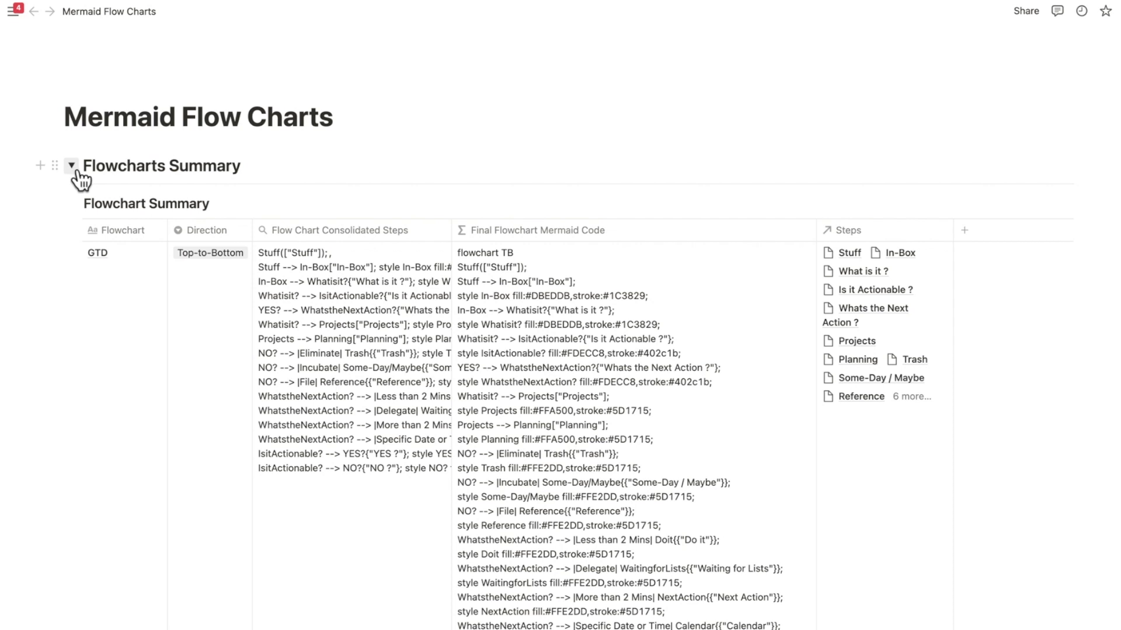
scroll(174, 267, "down", 2)
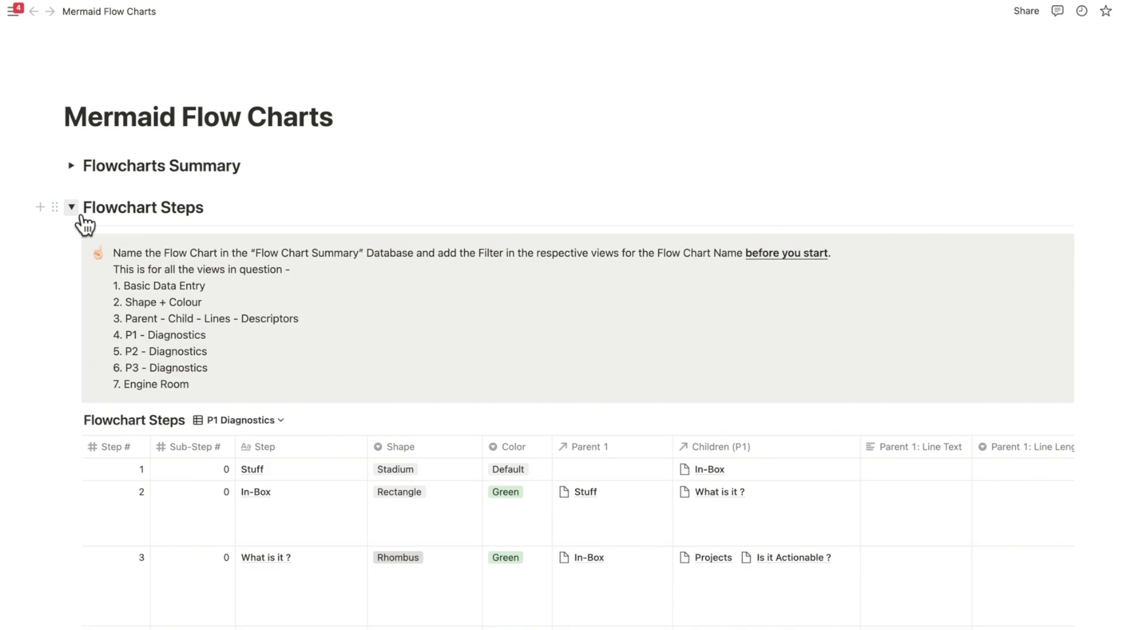
left_click(71, 208)
left_click(71, 249)
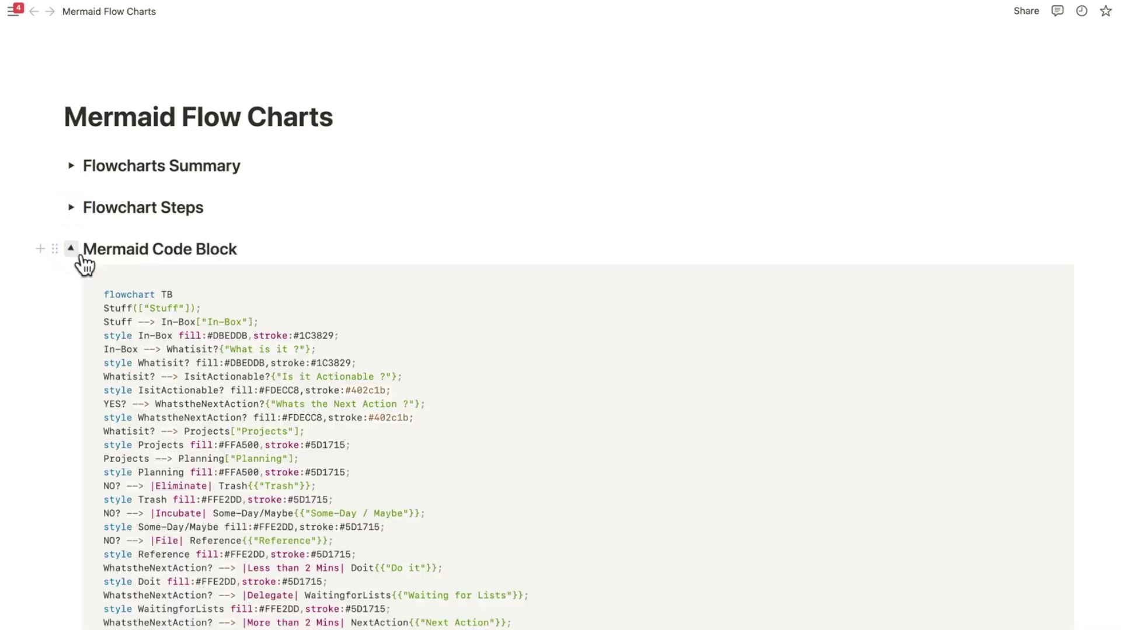
scroll(234, 311, "down", 2)
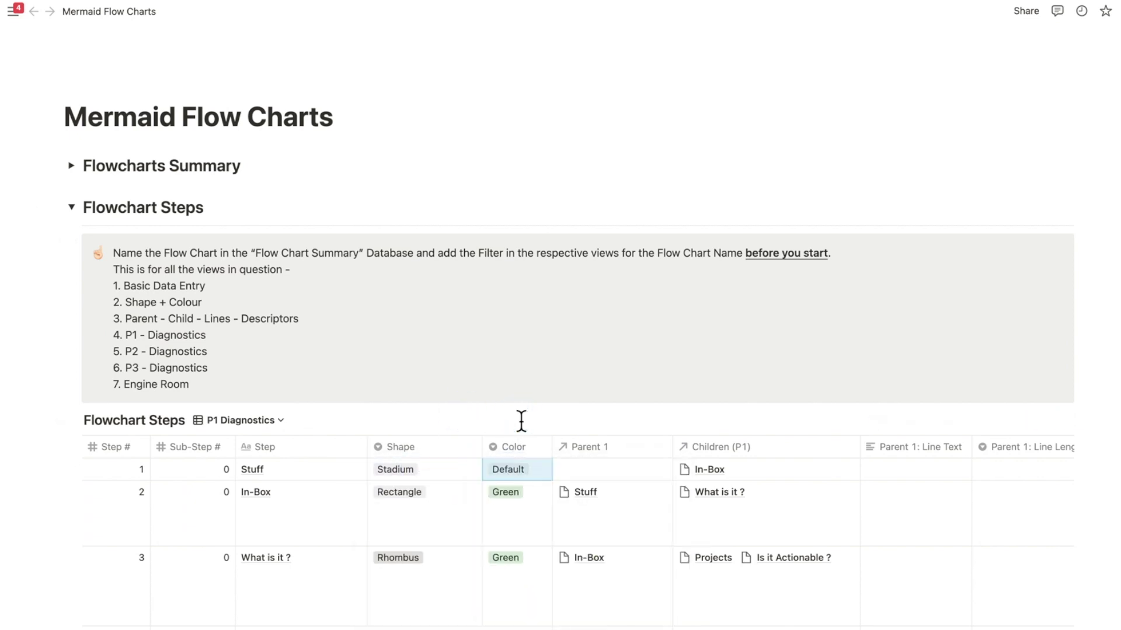
Switch the steps table to the Shape + Colour view and review the Stuff step's shape and line length options
left_click(280, 421)
left_click(234, 501)
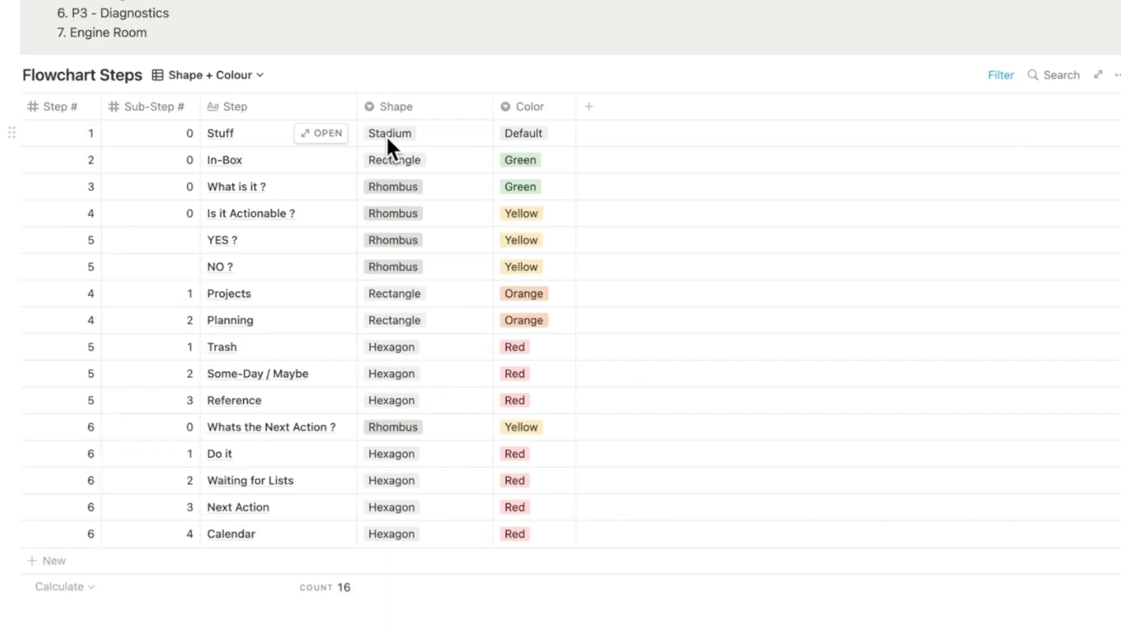
left_click(382, 470)
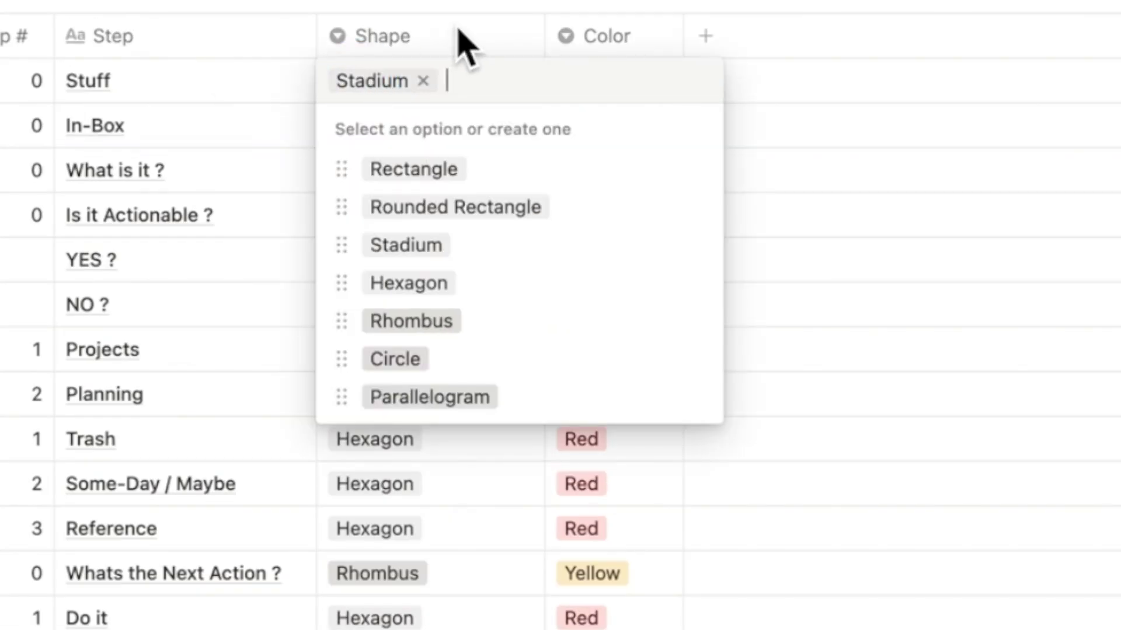
key("Escape")
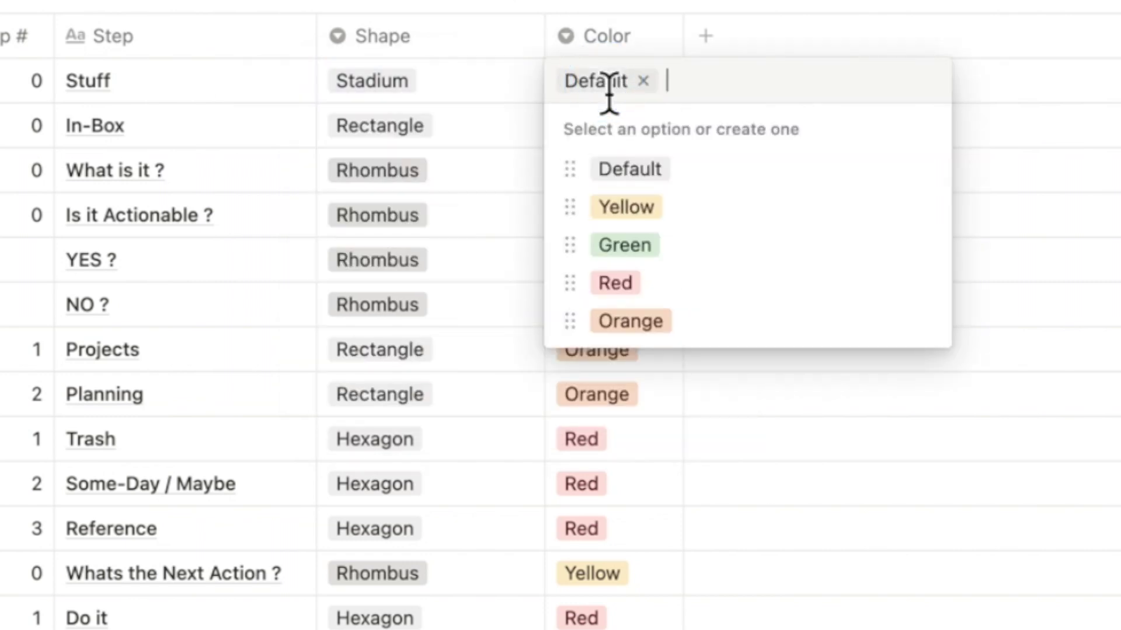
left_click(667, 118)
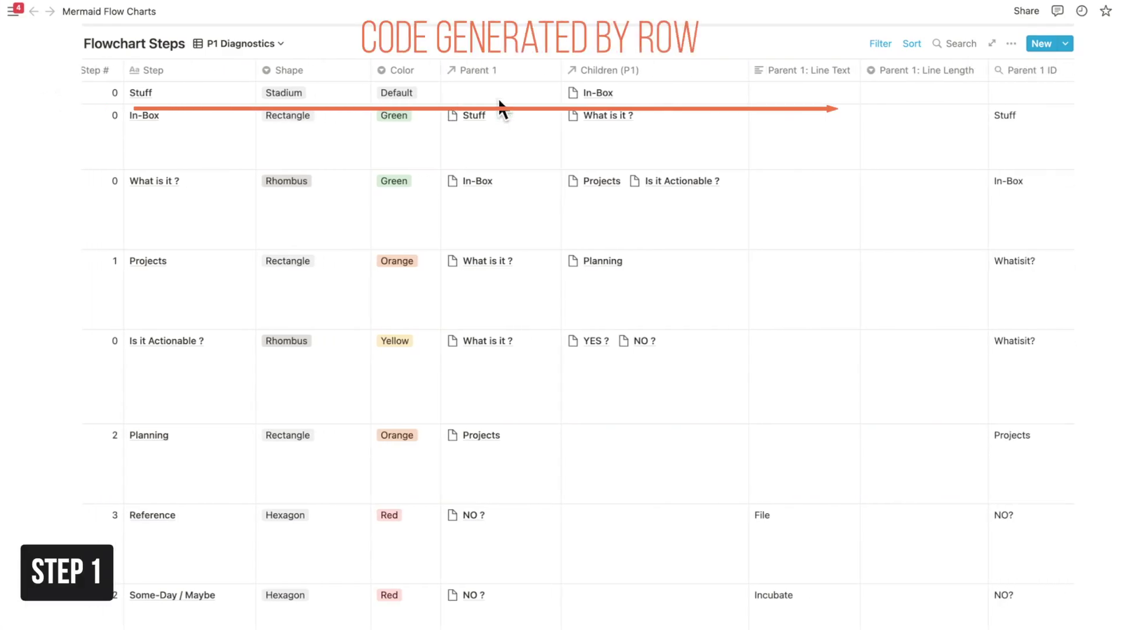
scroll(500, 107, "right", 13)
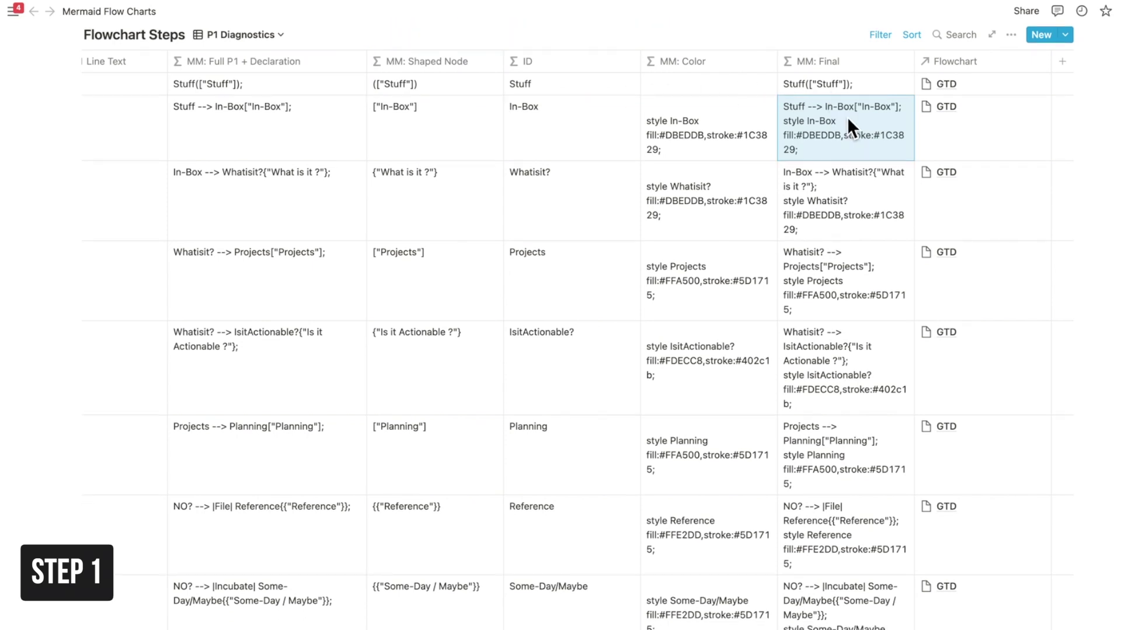
left_click(847, 116)
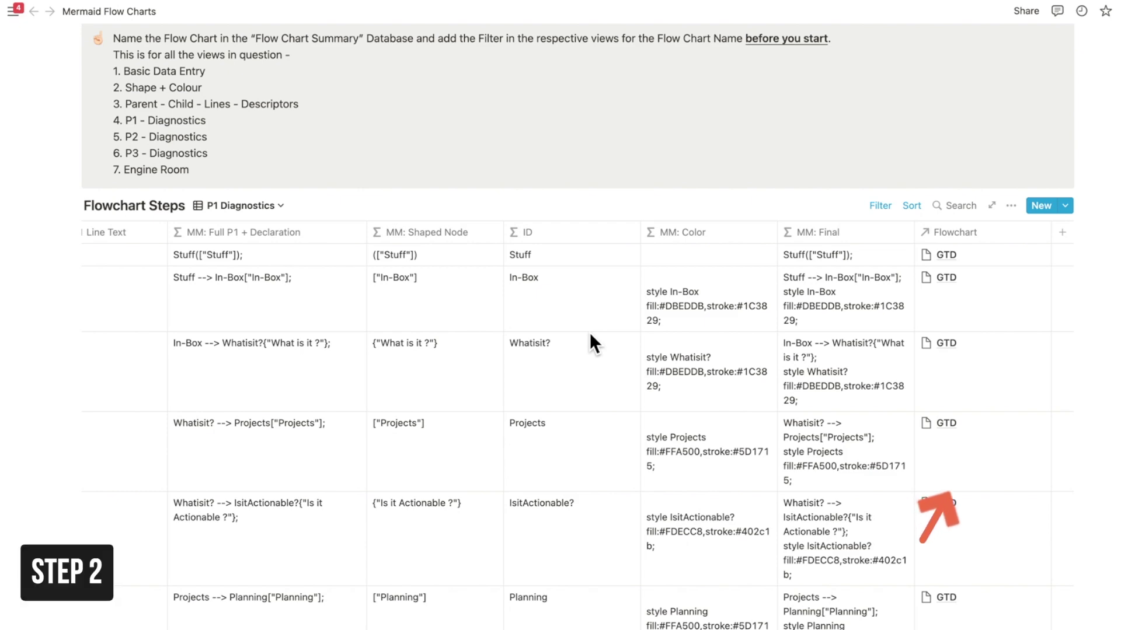
scroll(590, 332, "up", 3)
scroll(598, 342, "up", 5)
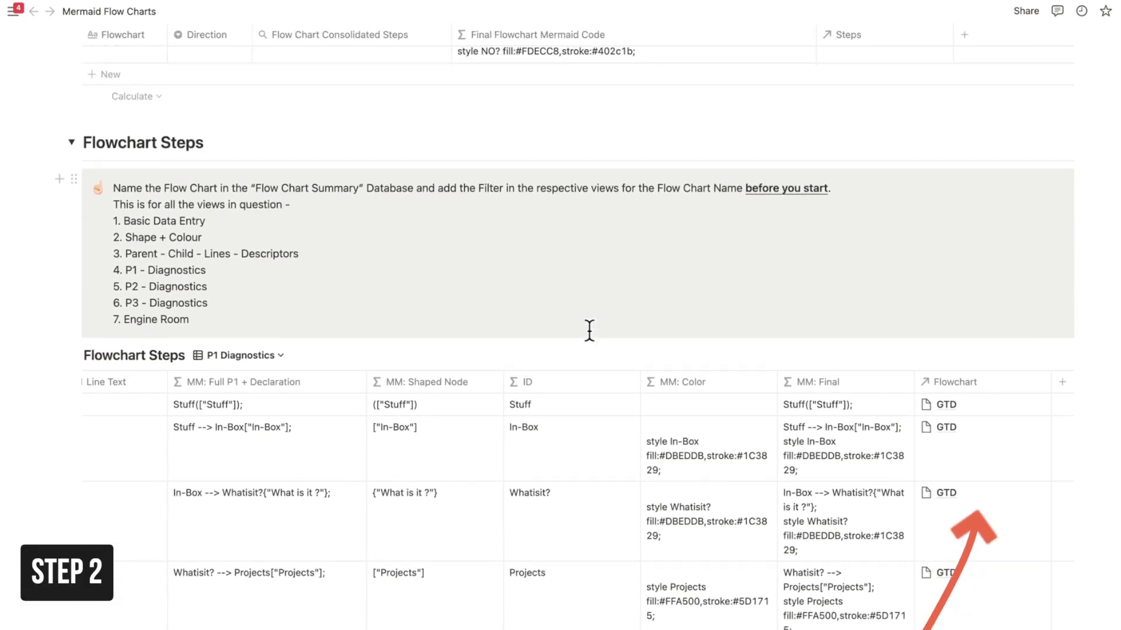
scroll(590, 327, "up", 5)
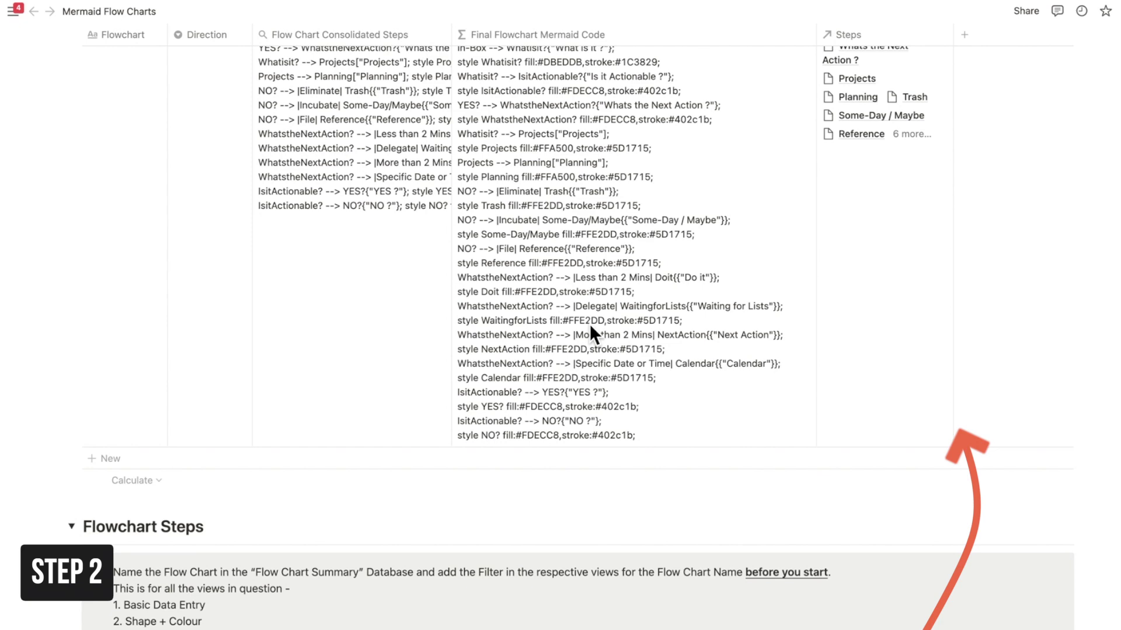
scroll(589, 324, "up", 2)
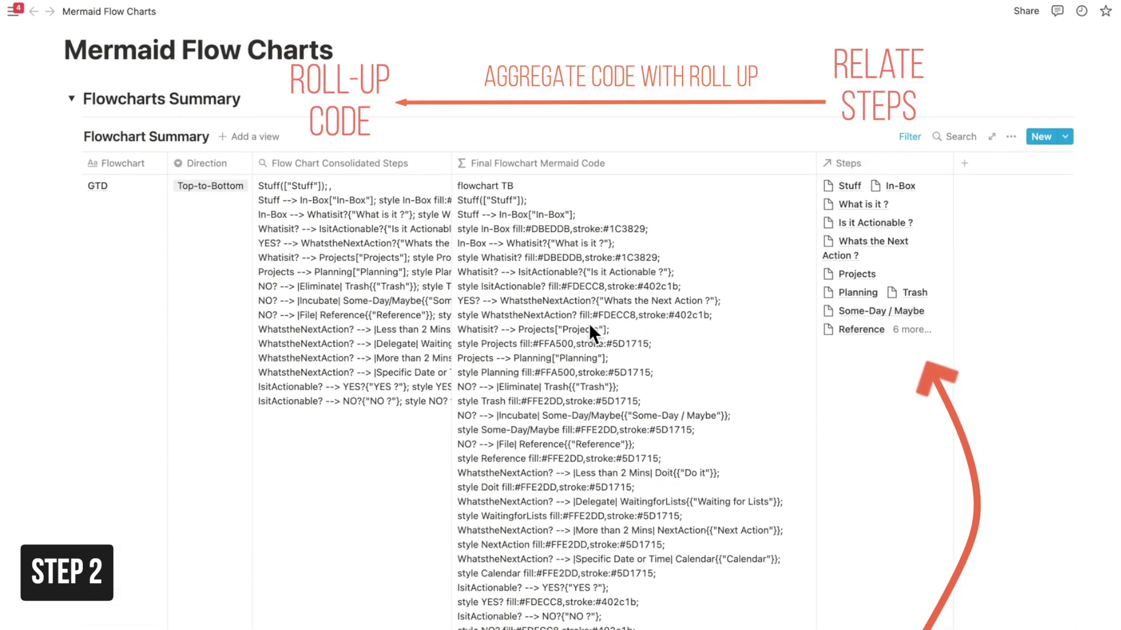
Review the GTD row's Steps rollup settings, then list its Top-to-Bottom / Left-to-Right direction choices
left_click(378, 218)
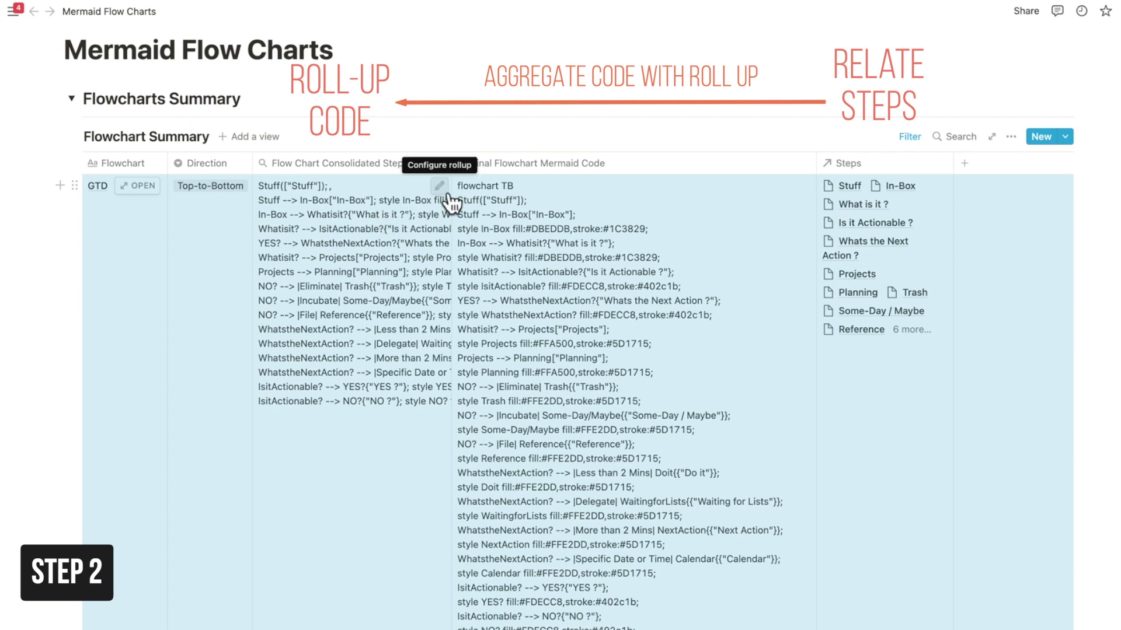
left_click(442, 190)
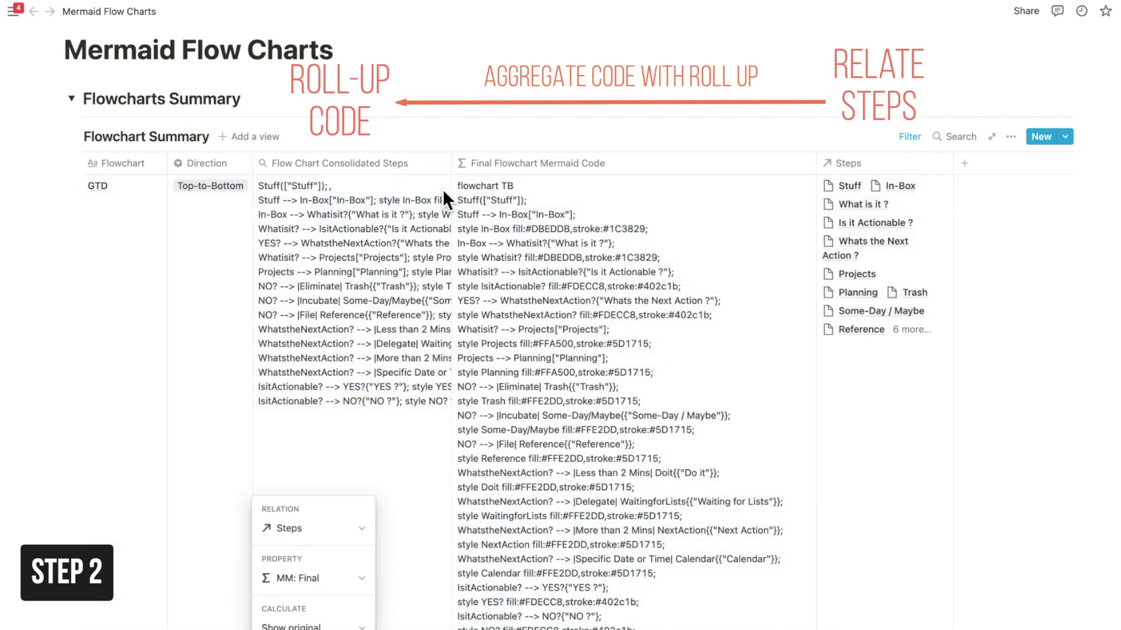
left_click(483, 128)
left_click(212, 187)
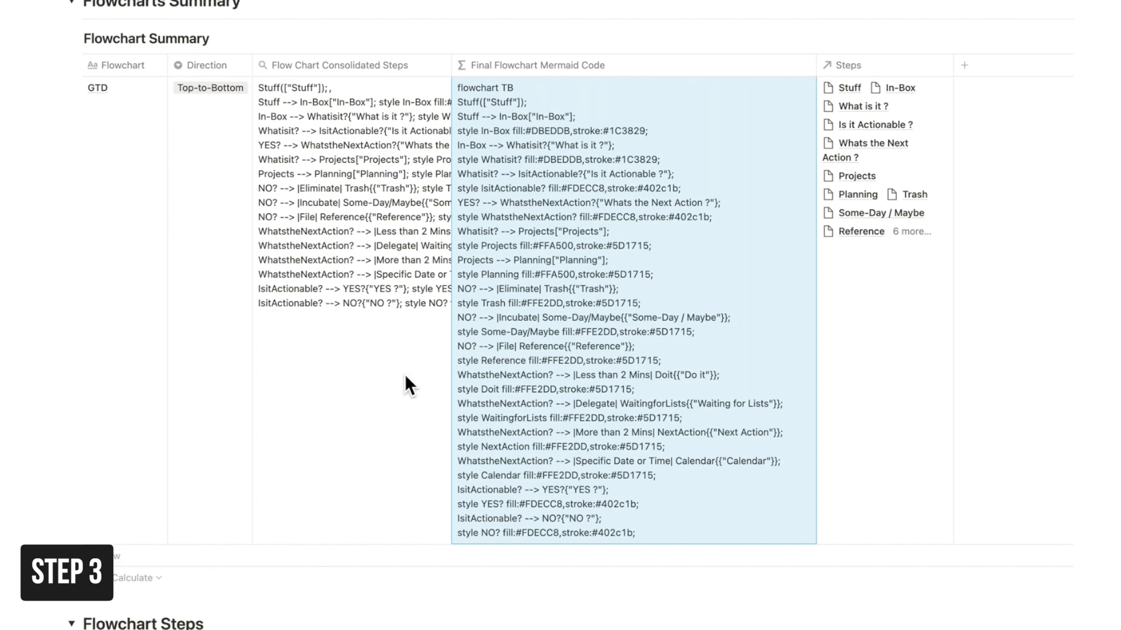
Copy the GTD final Mermaid code and set the code block to Split view
key("super+c")
scroll(566, 356, "down", 10)
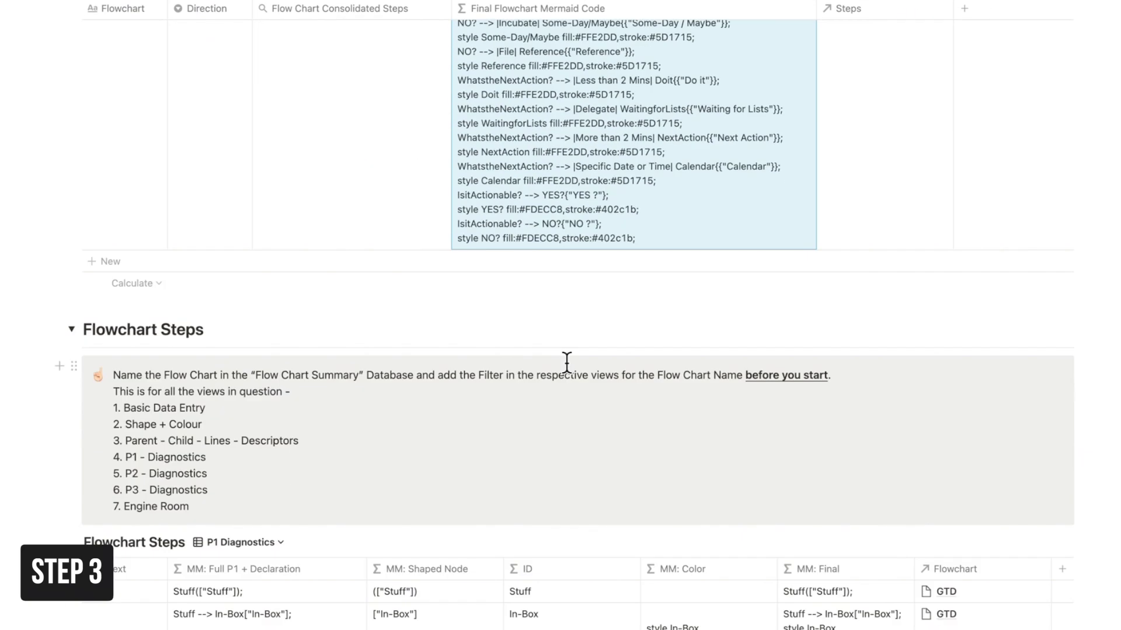
scroll(566, 370, "down", 10)
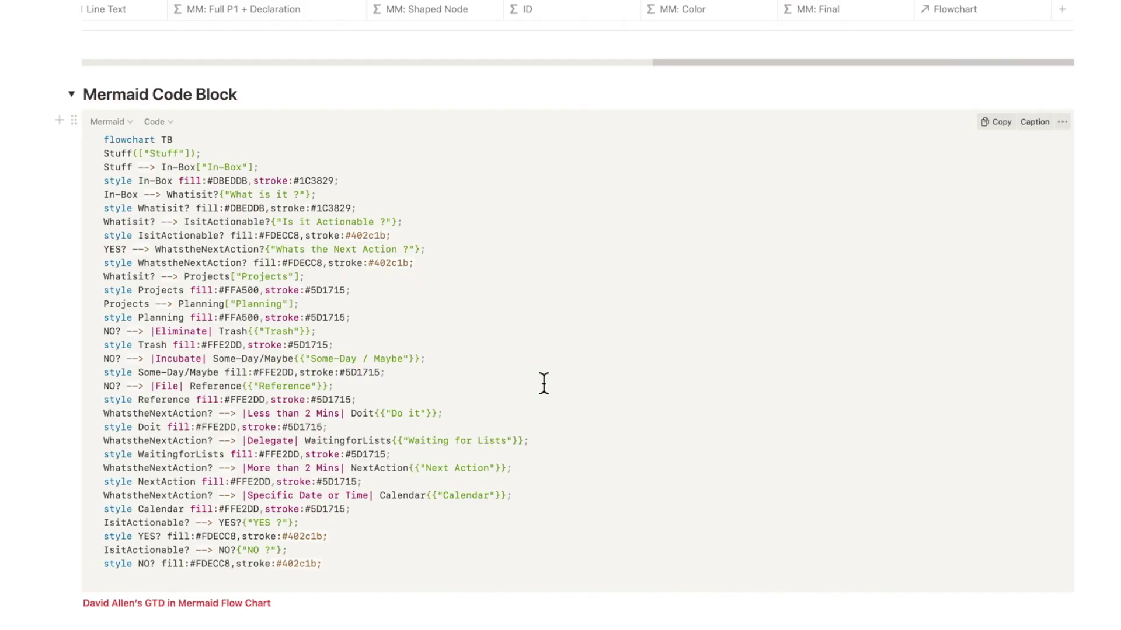
left_click(159, 121)
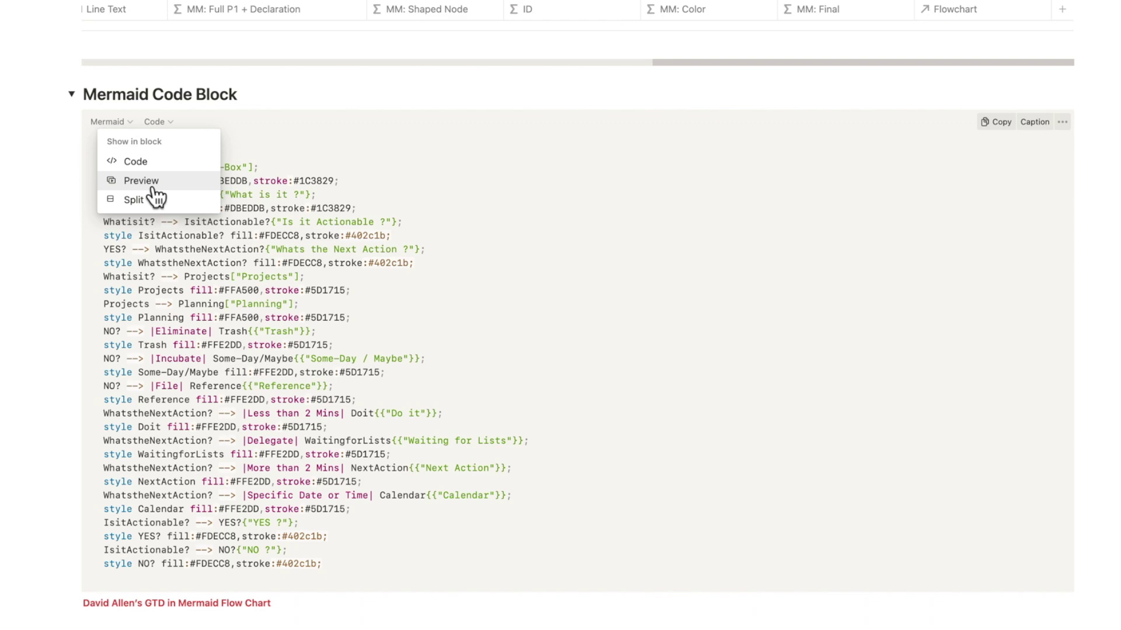
left_click(133, 199)
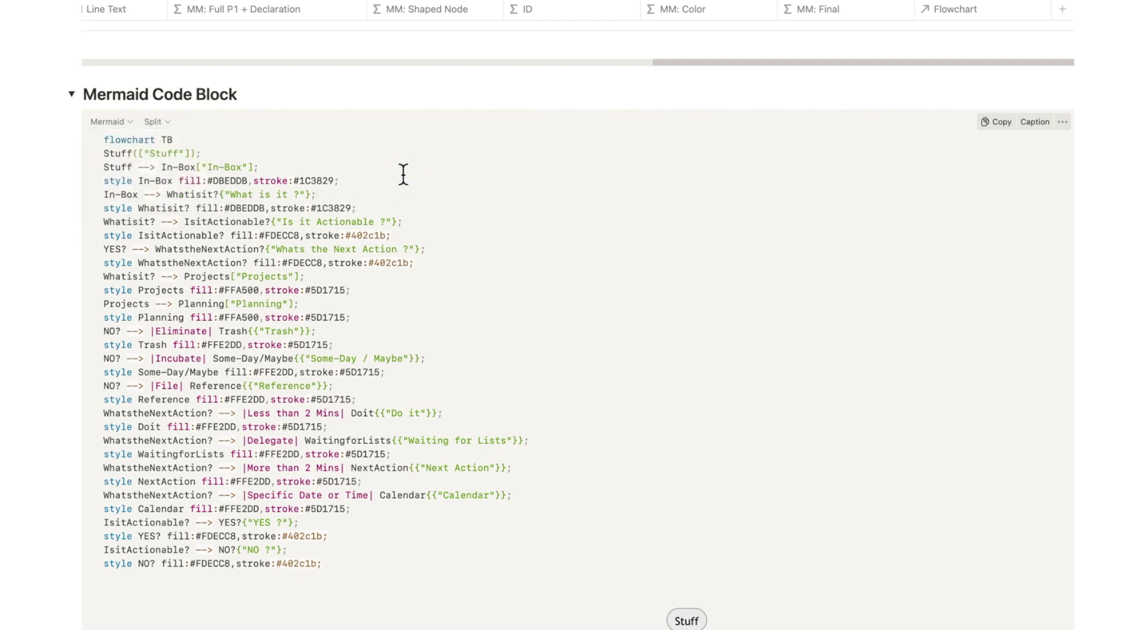
Switch the code block to Preview to show only the rendered coloured flowchart
scroll(402, 175, "down", 6)
scroll(403, 175, "down", 5)
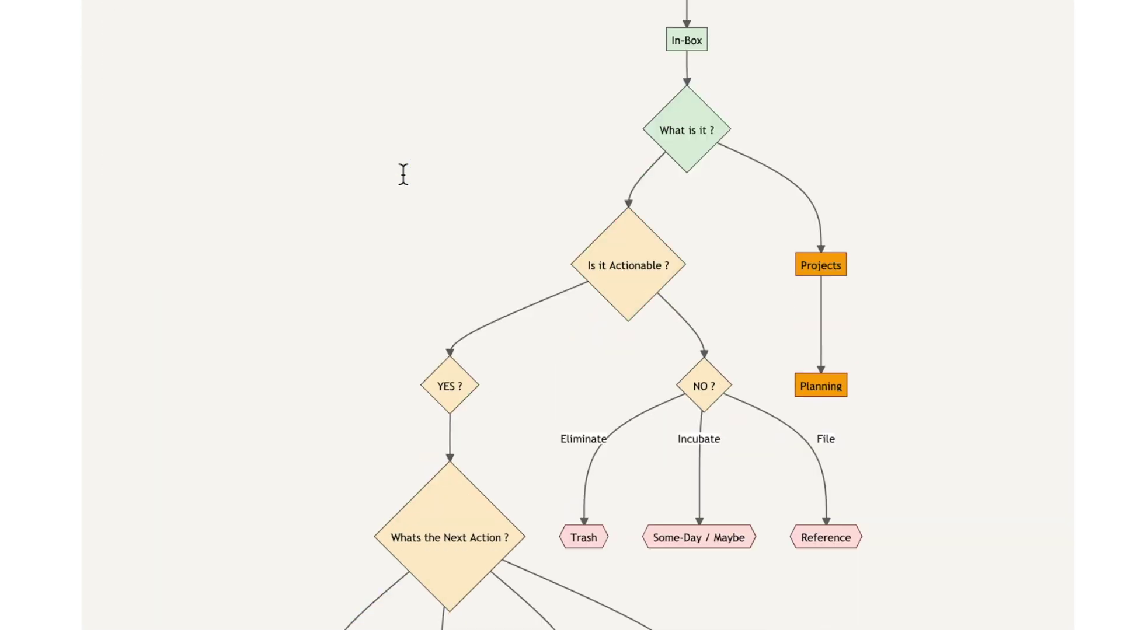
scroll(403, 175, "up", 10)
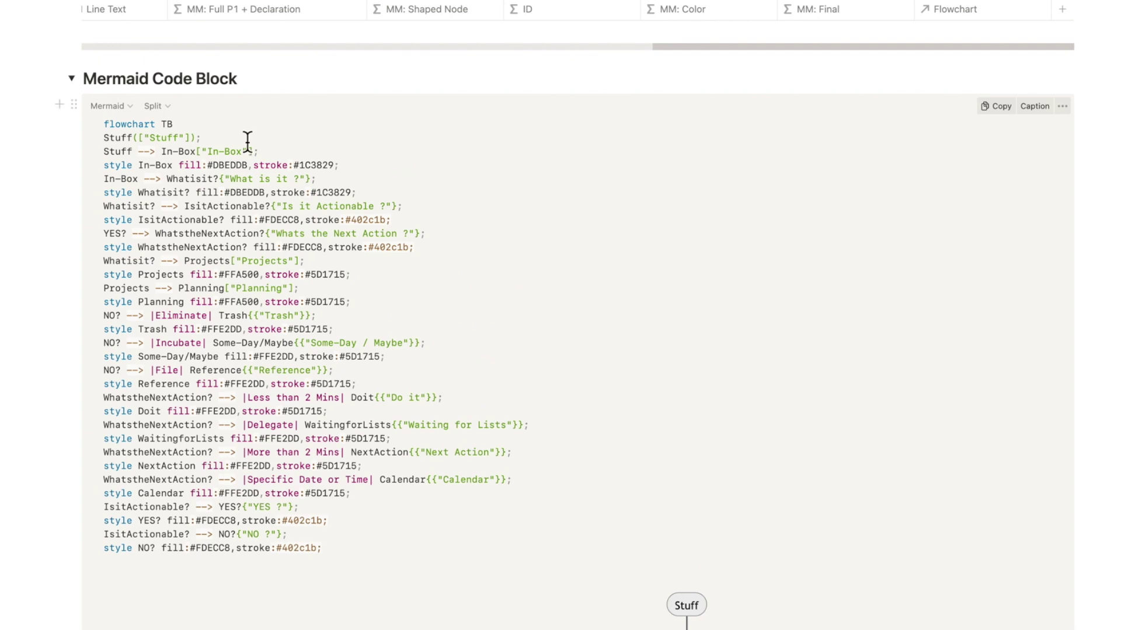
left_click(166, 108)
left_click(163, 171)
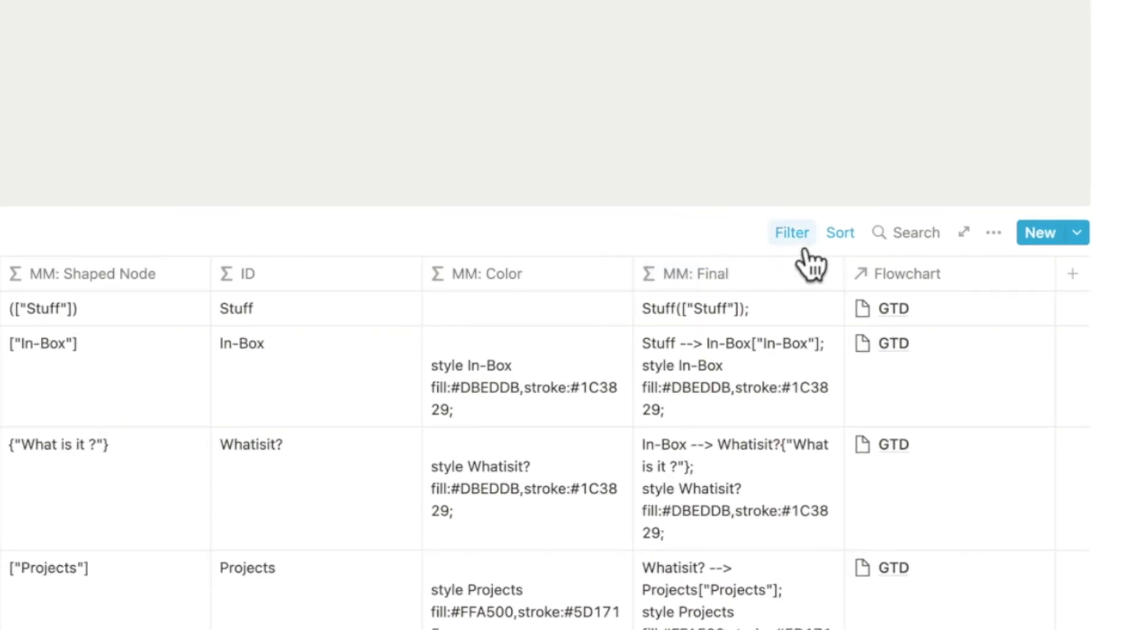
Confirm the P1 Diagnostics view filters on Flowchart contains GTD and review the Flowchart Steps views
left_click(880, 263)
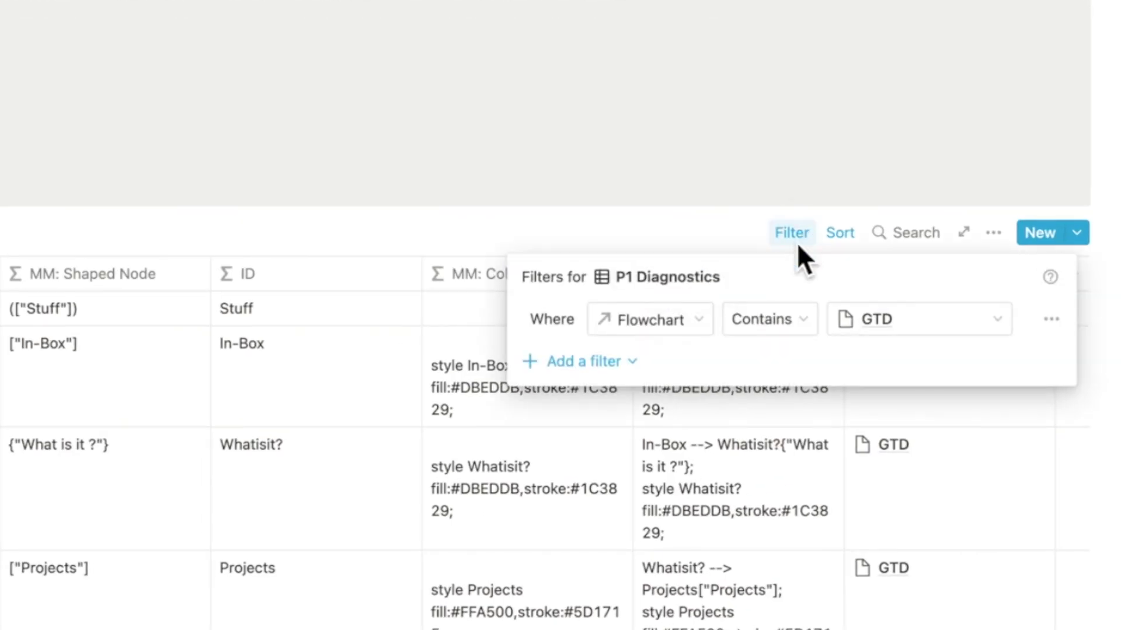
left_click(885, 330)
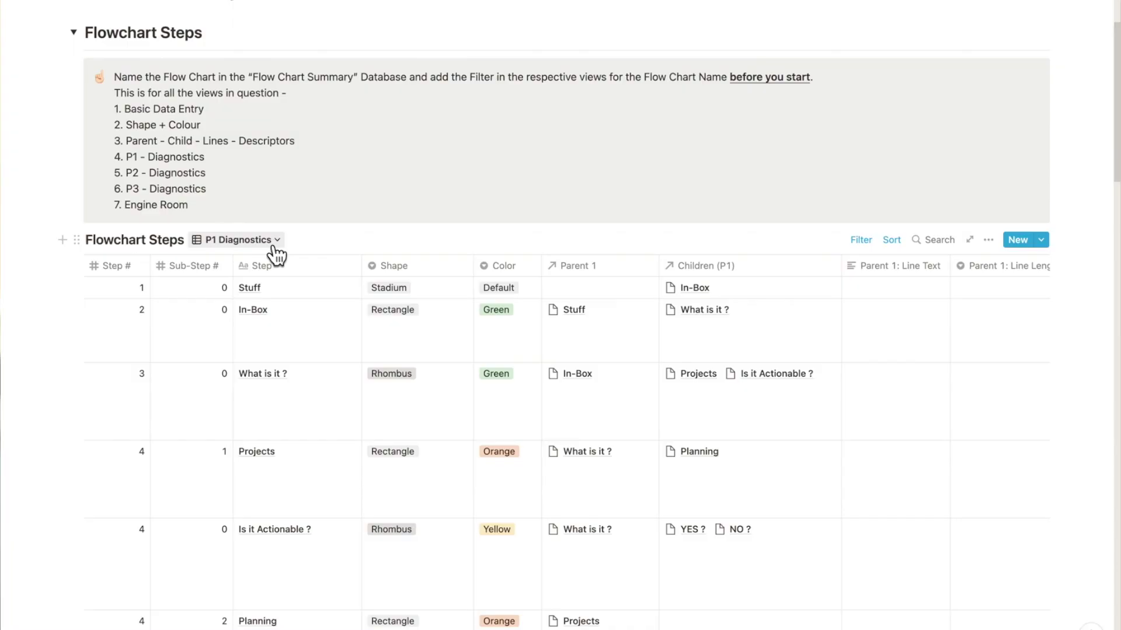
left_click(270, 238)
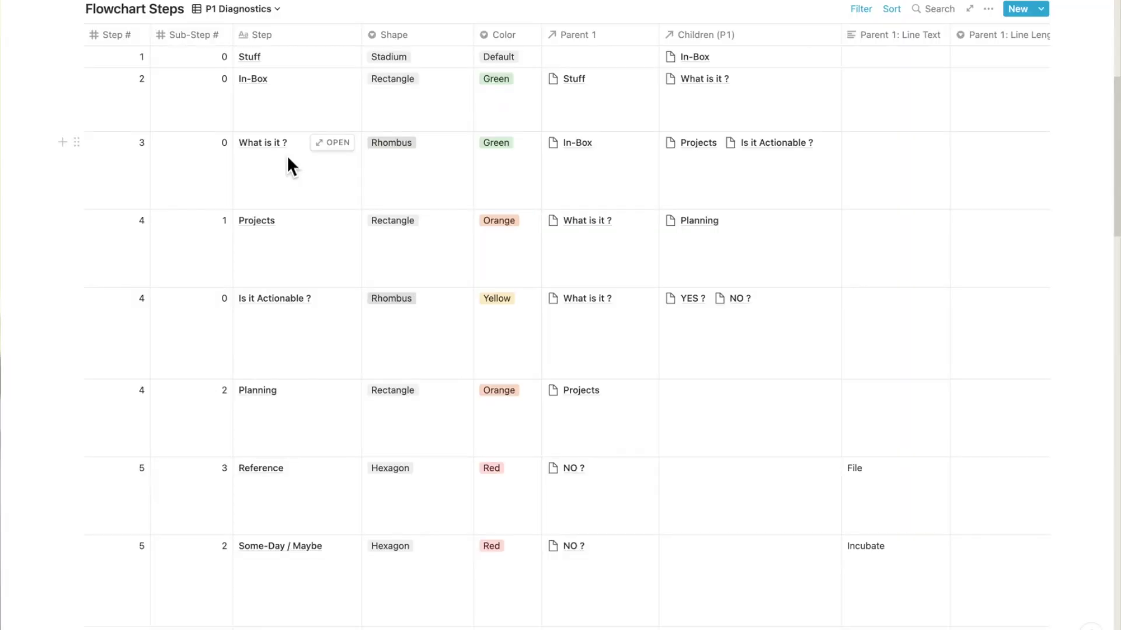
scroll(286, 156, "right", 2)
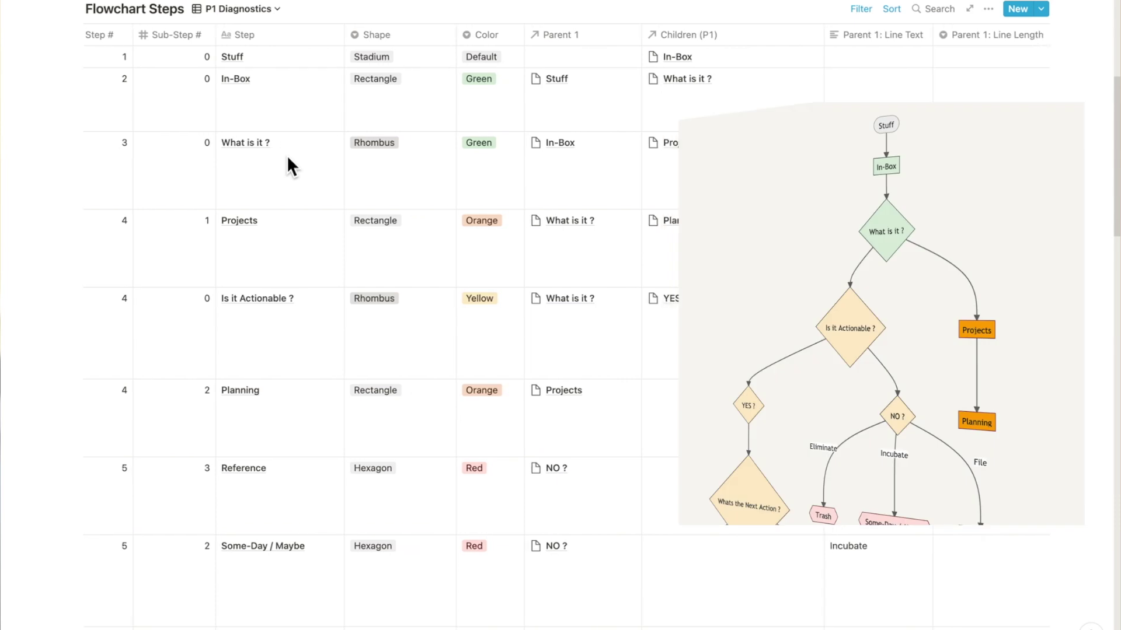
scroll(286, 155, "right", 3)
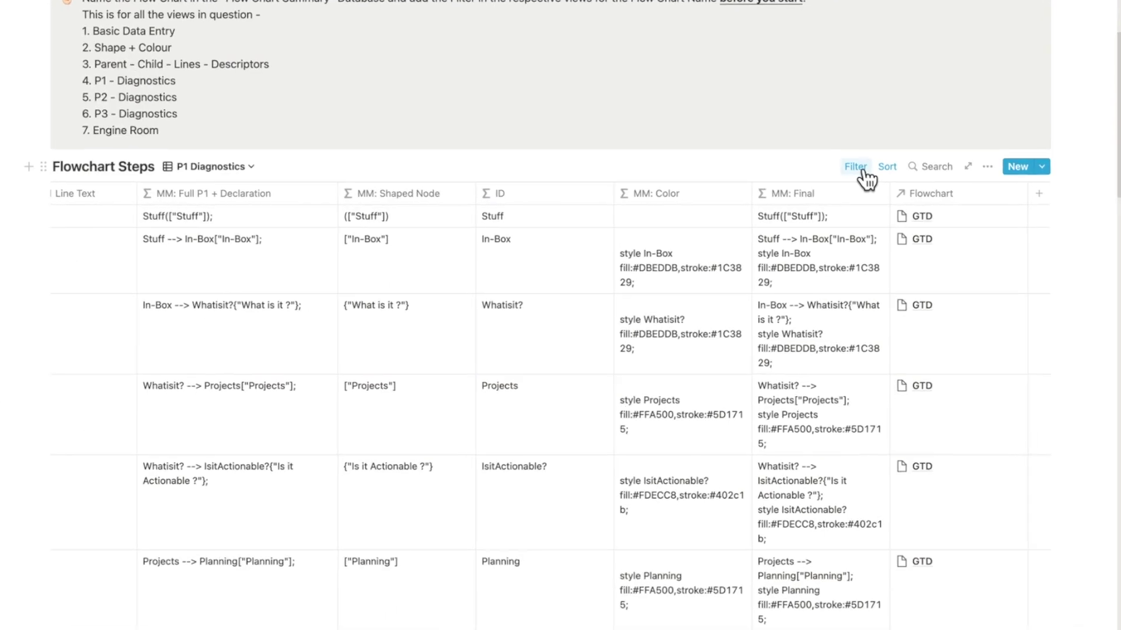
left_click(853, 165)
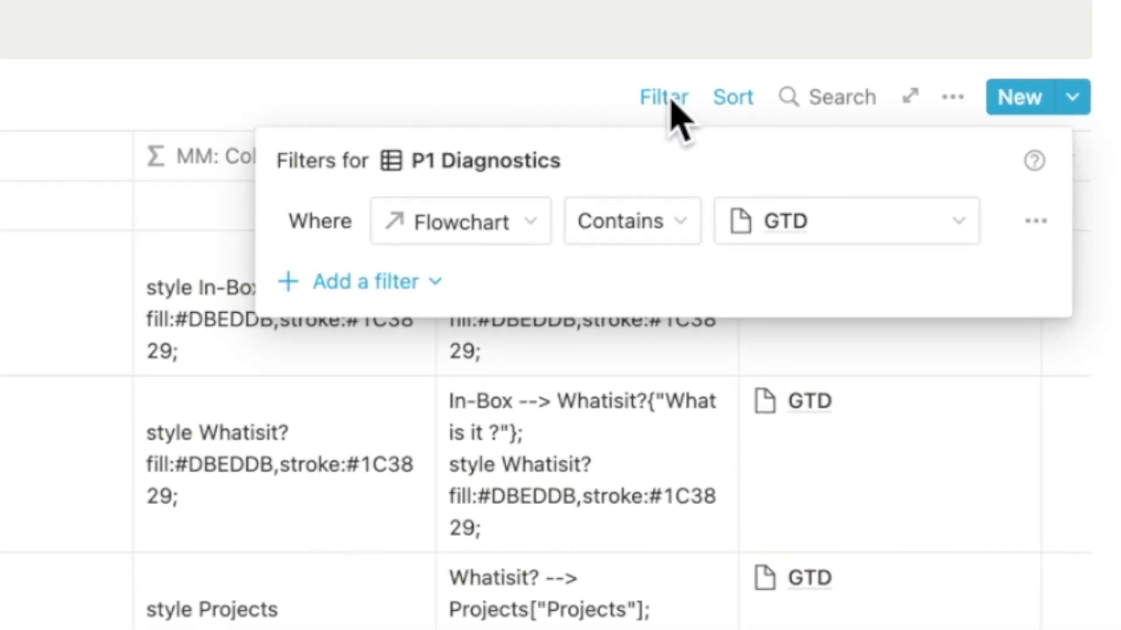
left_click(534, 93)
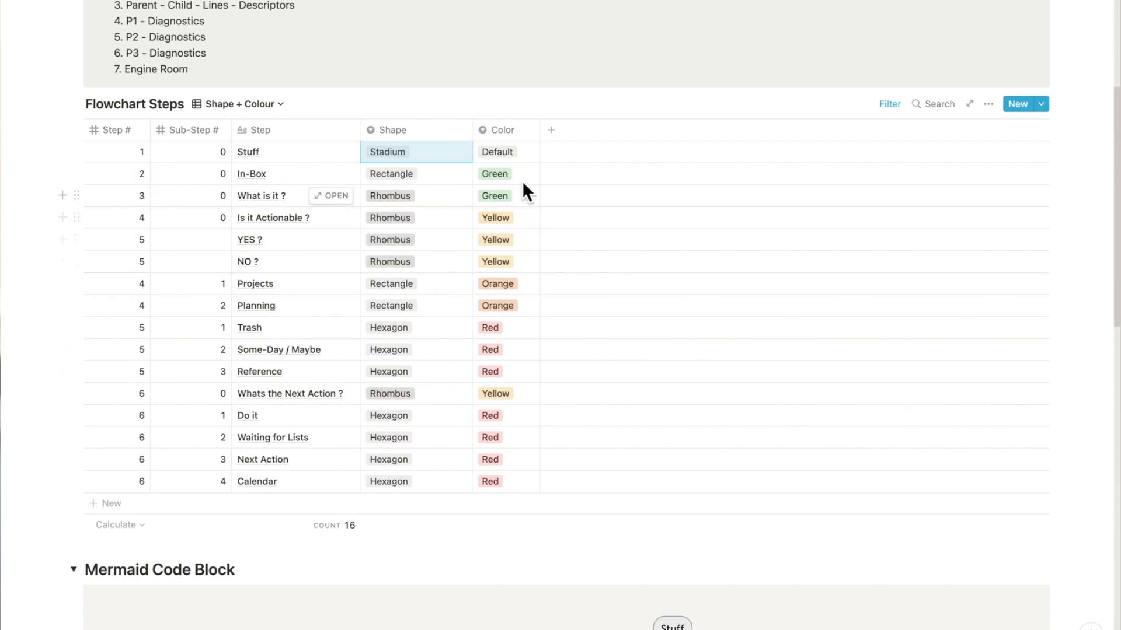
Check the Stuff step's colour options and return the table to the Shape + Colour view
left_click(524, 150)
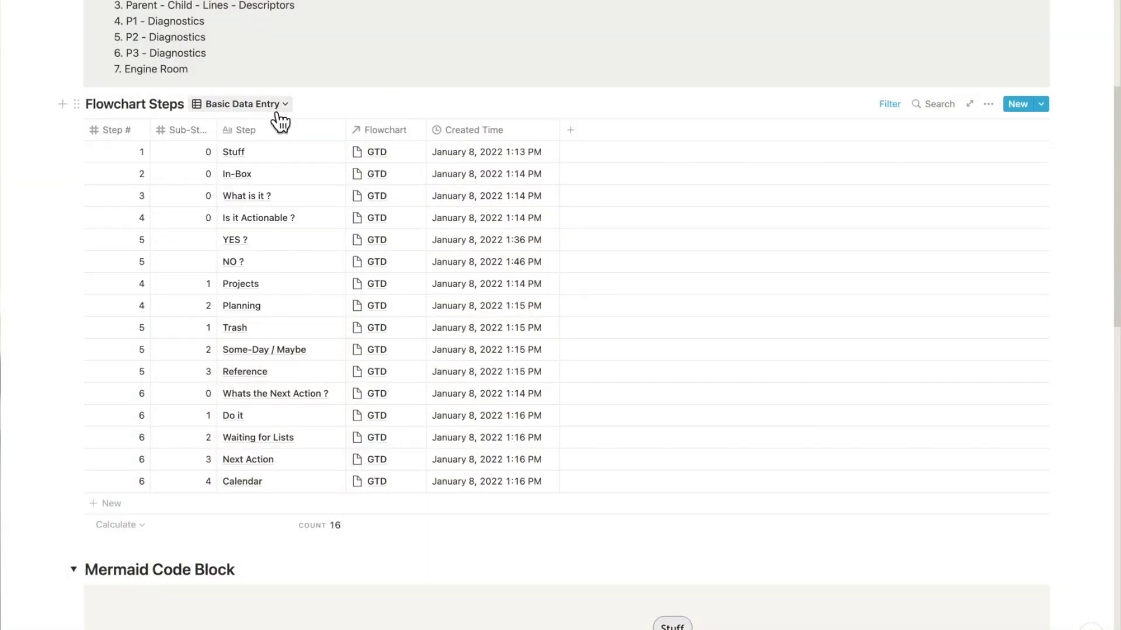
left_click(278, 111)
left_click(245, 194)
left_click(429, 153)
left_click(502, 152)
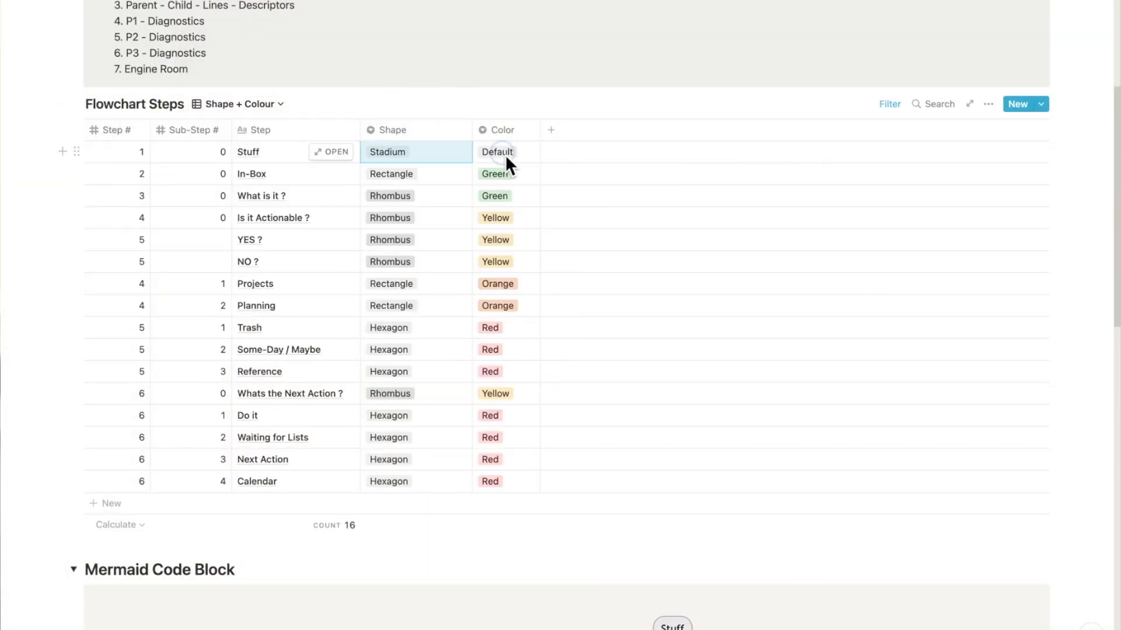
Switch the Flowchart Steps table to the Parent - Child - Lines - Descriptors view
left_click(239, 103)
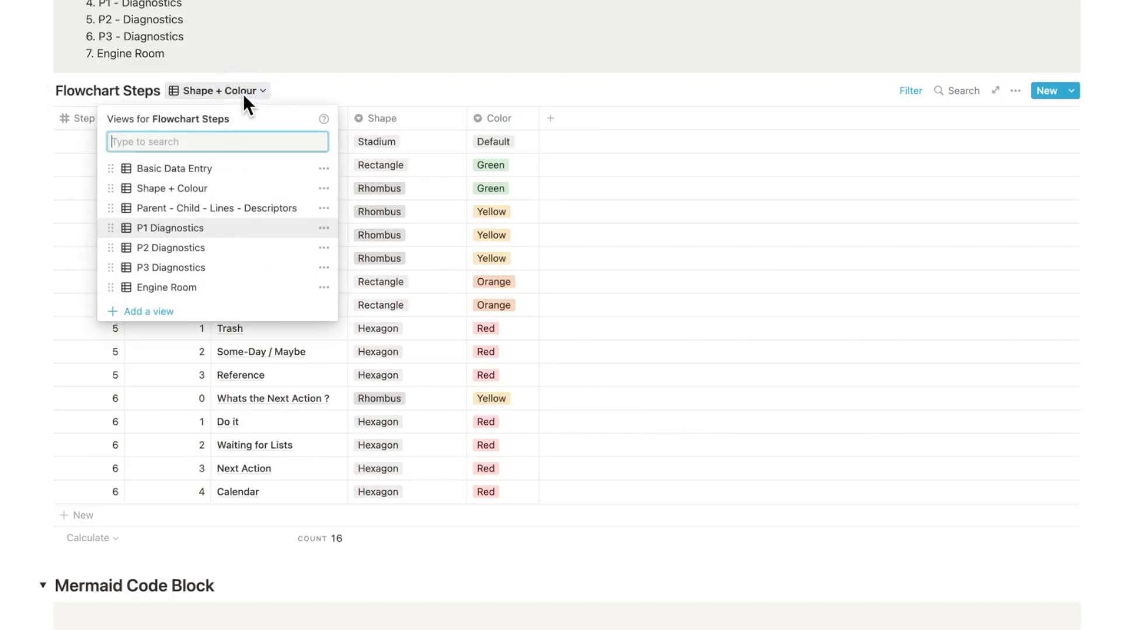
left_click(189, 211)
scroll(316, 220, "right", 2)
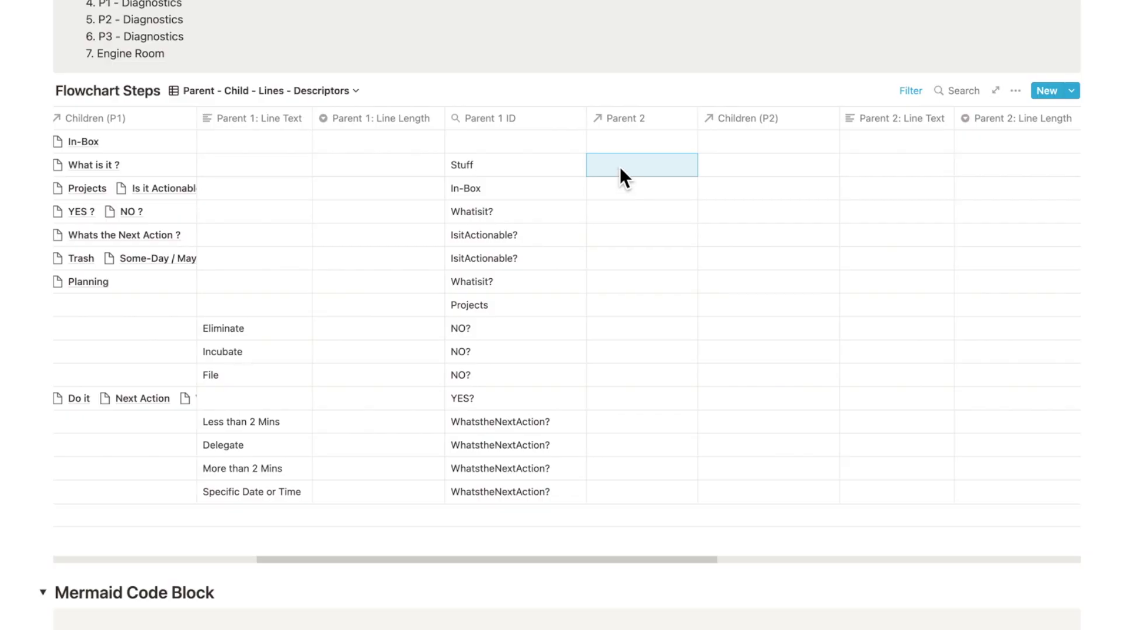
Pick In-Box's second parent, edit the Eliminate line description, and make the File line Dotted
left_click(619, 167)
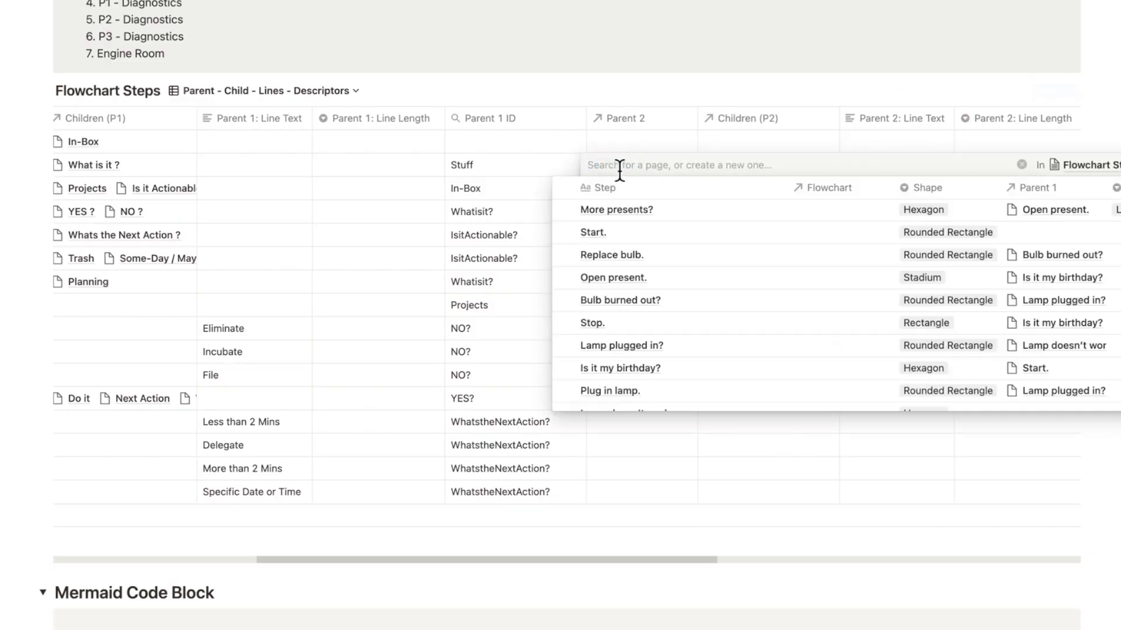
scroll(625, 234, "down", 3)
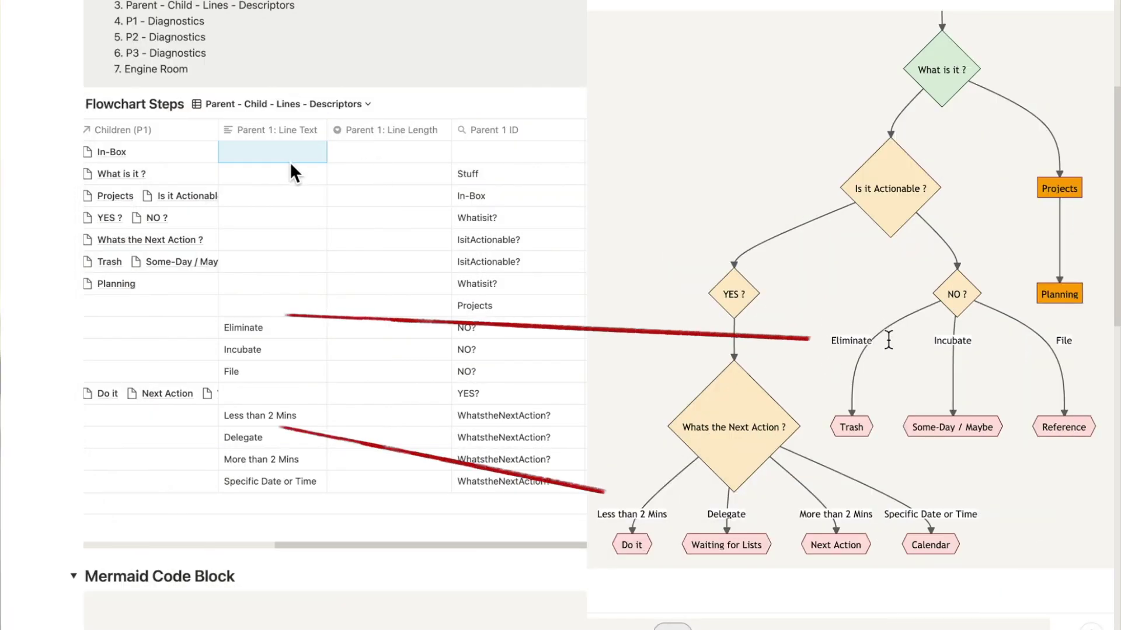
scroll(289, 162, "down", 1)
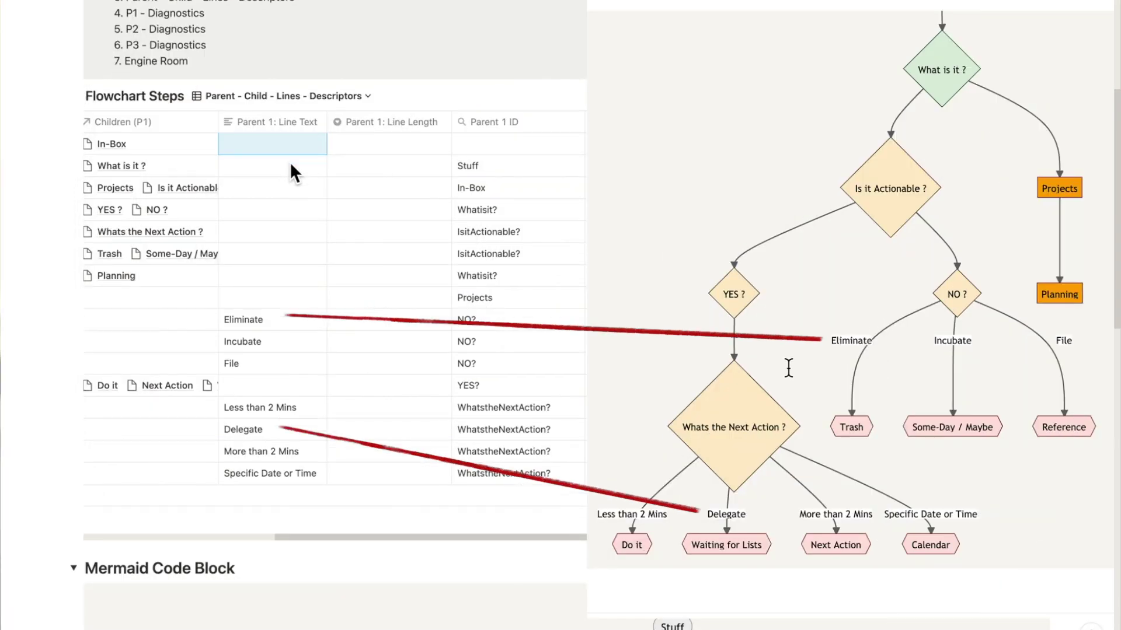
left_click(251, 320)
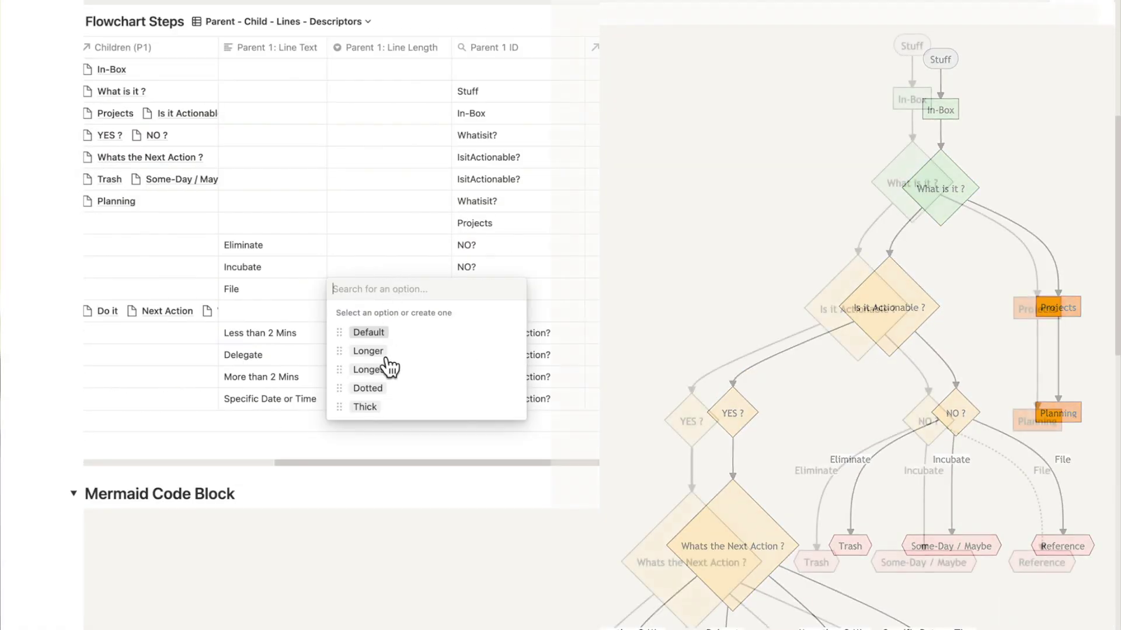
left_click(374, 389)
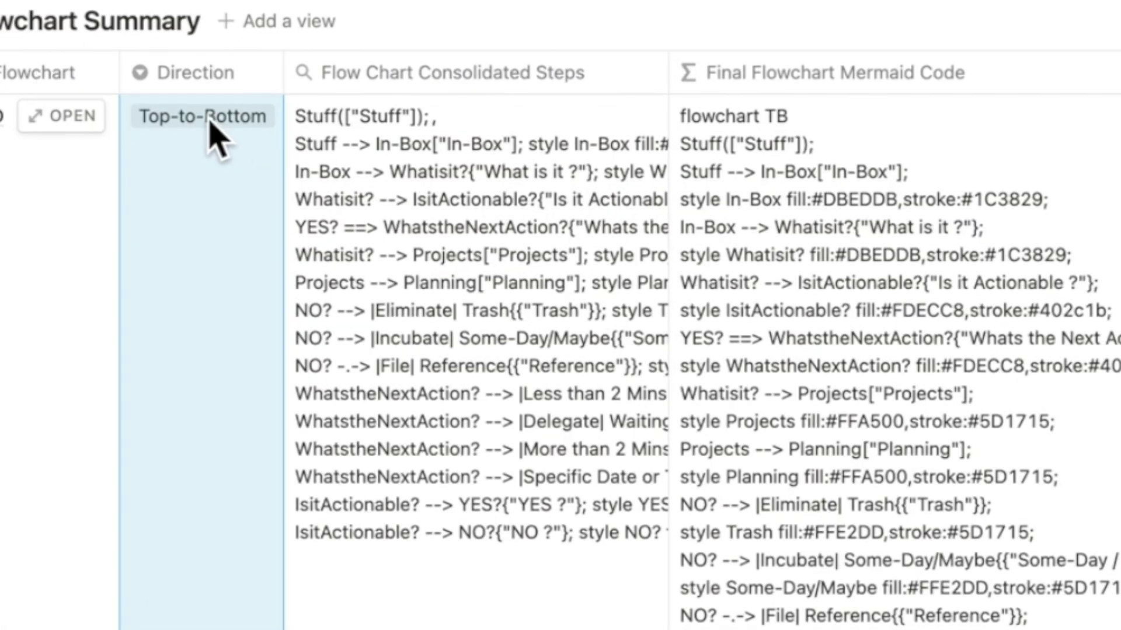
left_click(210, 123)
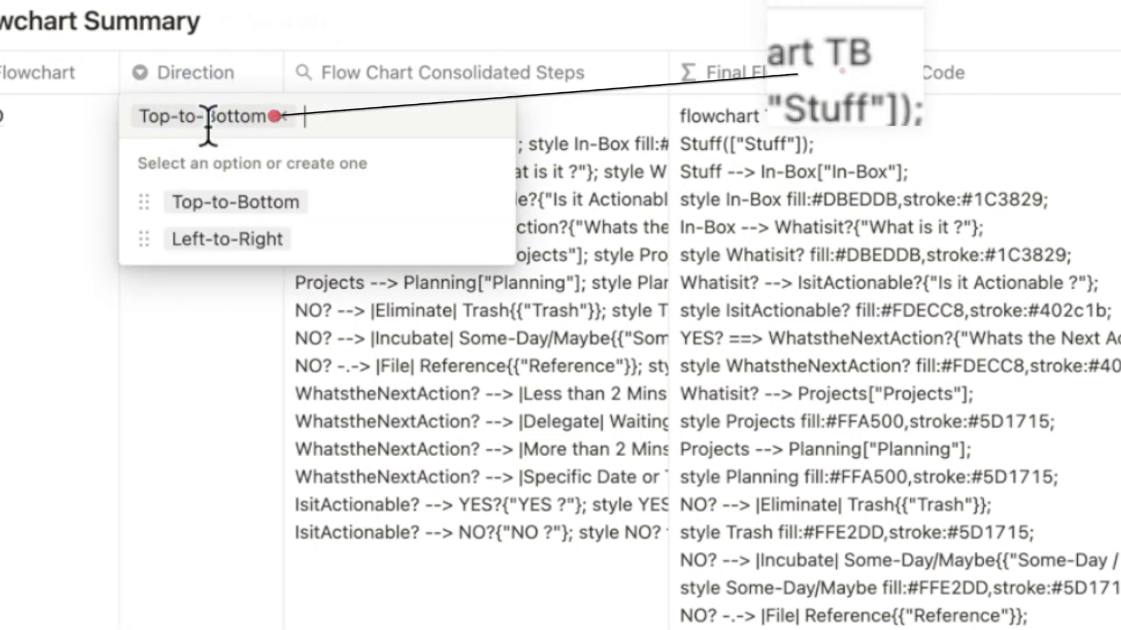
left_click(231, 245)
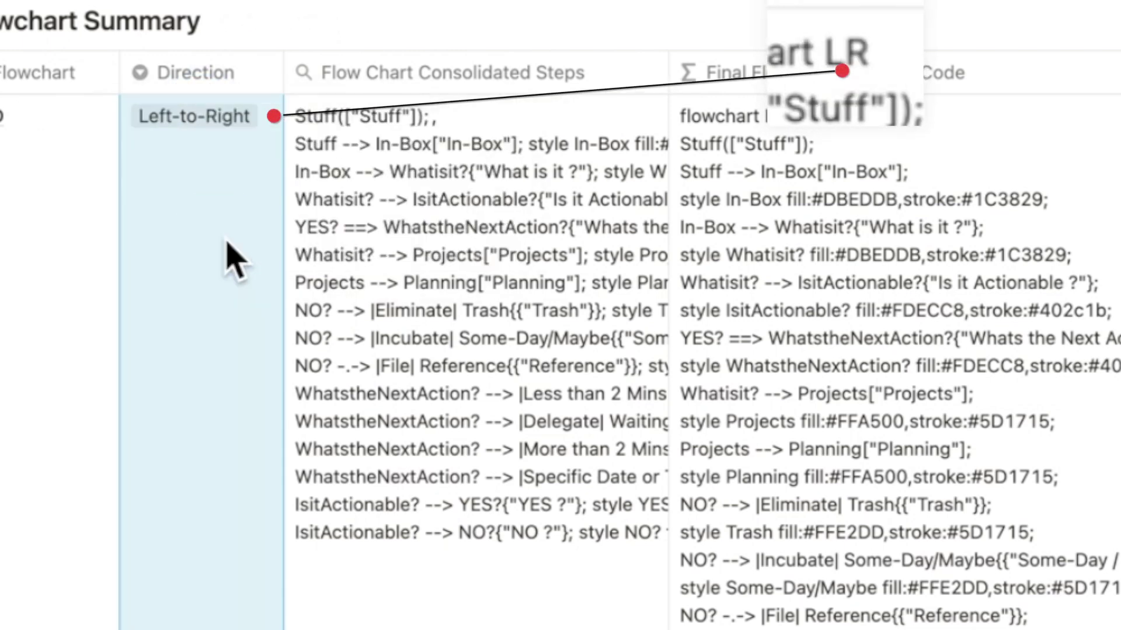
left_click(207, 125)
left_click(219, 205)
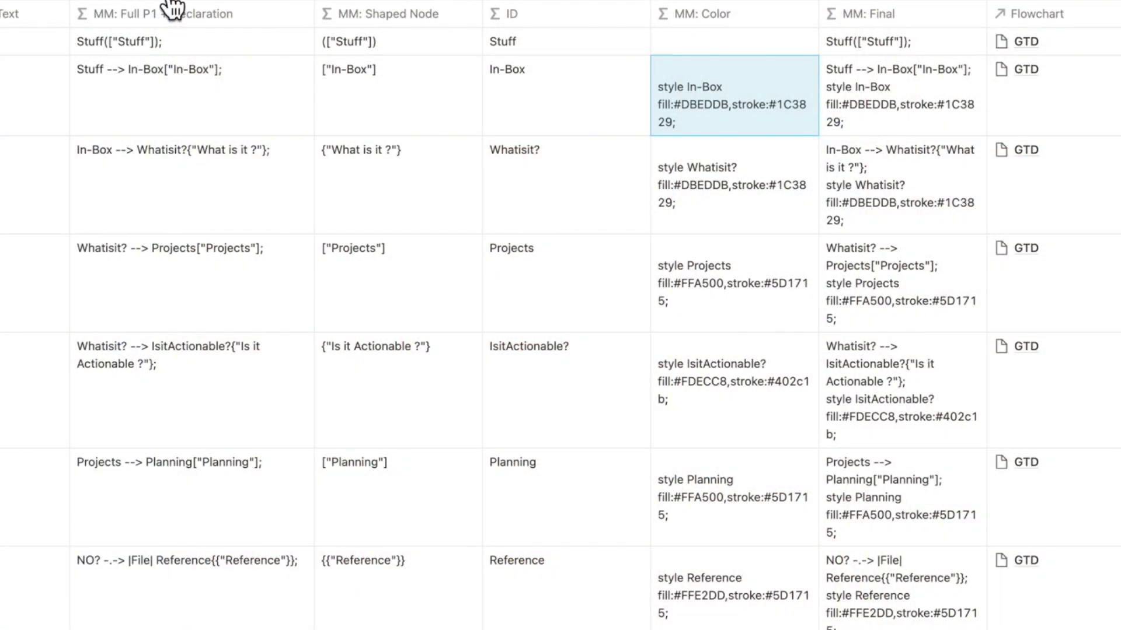
Switch the Flowchart Steps table through the P2 Diagnostics and P3 Diagnostics views
left_click(168, 4)
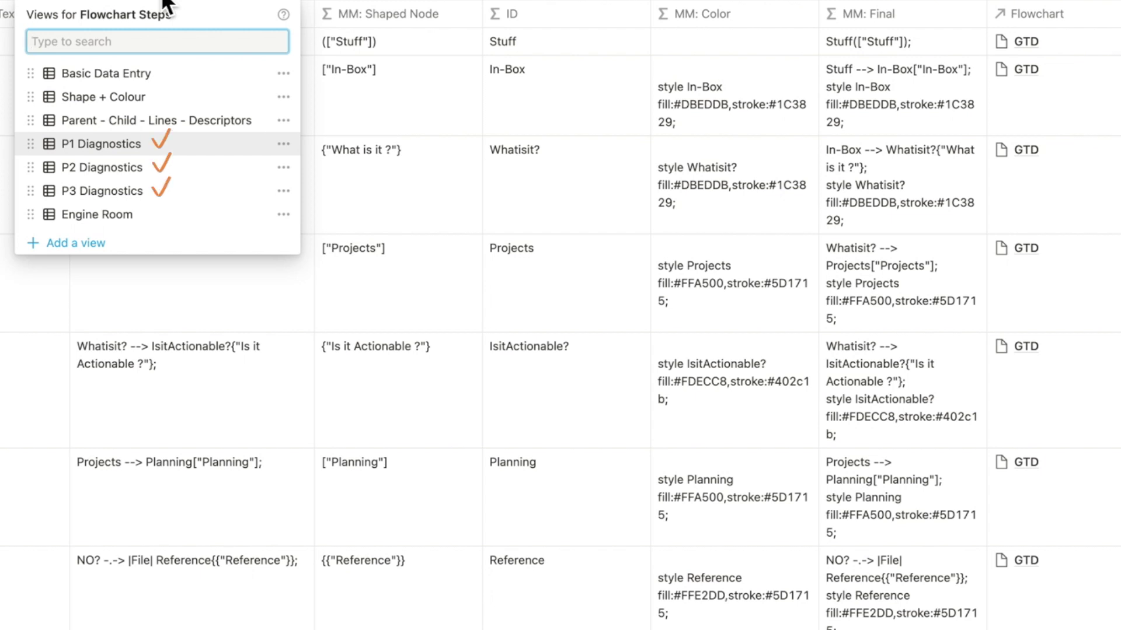
left_click(155, 175)
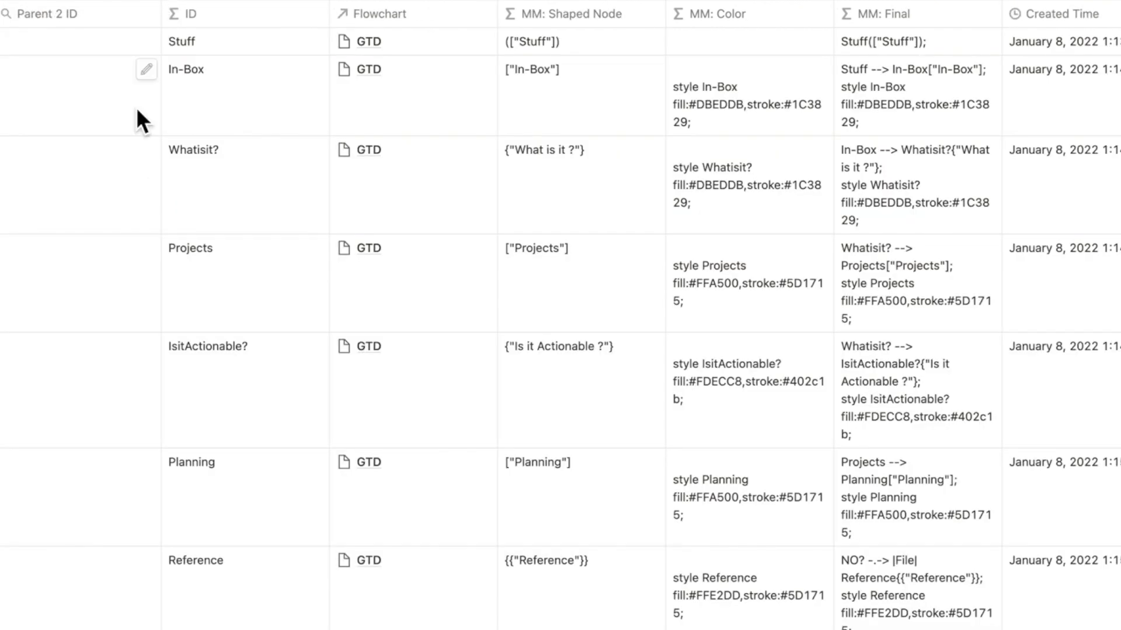
left_click(169, 4)
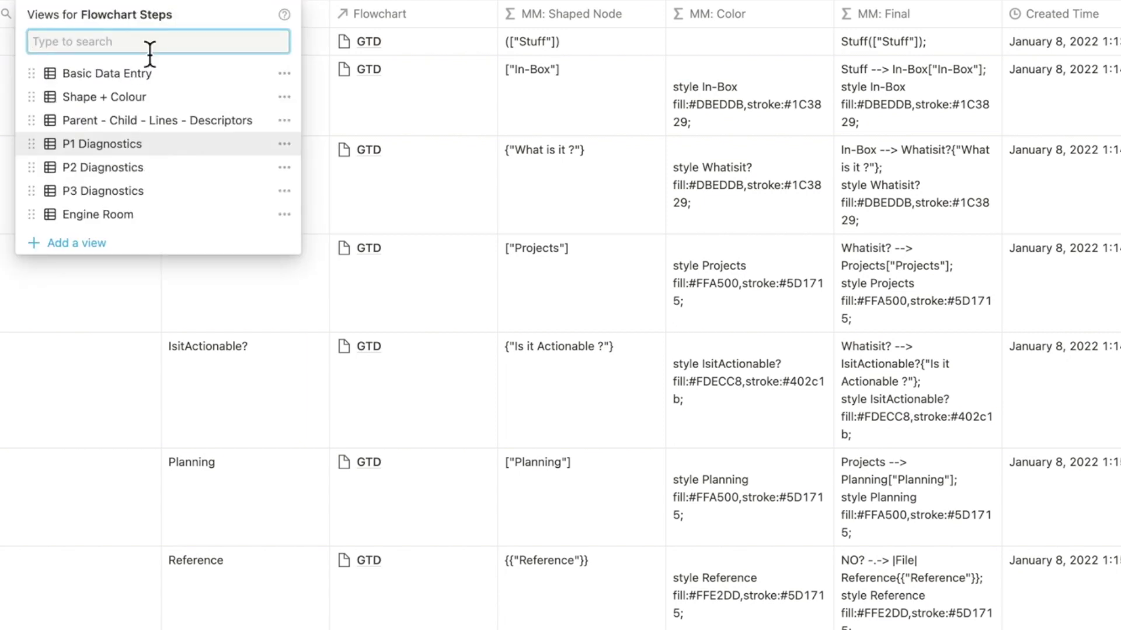
left_click(134, 191)
left_click(169, 5)
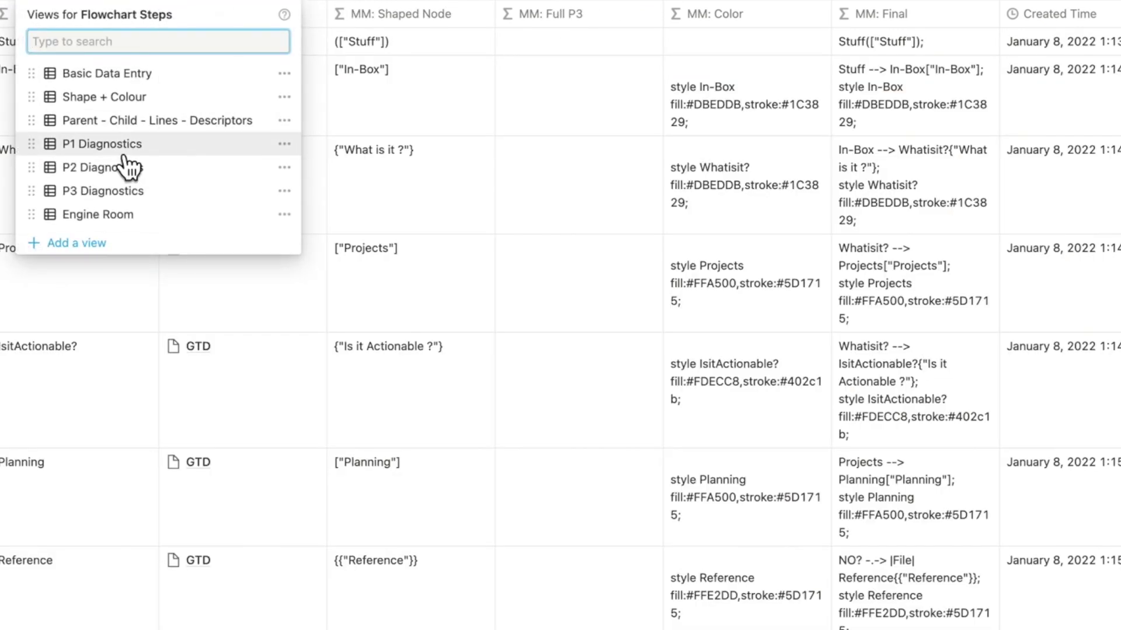
left_click(197, 152)
Inspect the MM: P3 Line formula and close it without changes
scroll(471, 119, "left", 5)
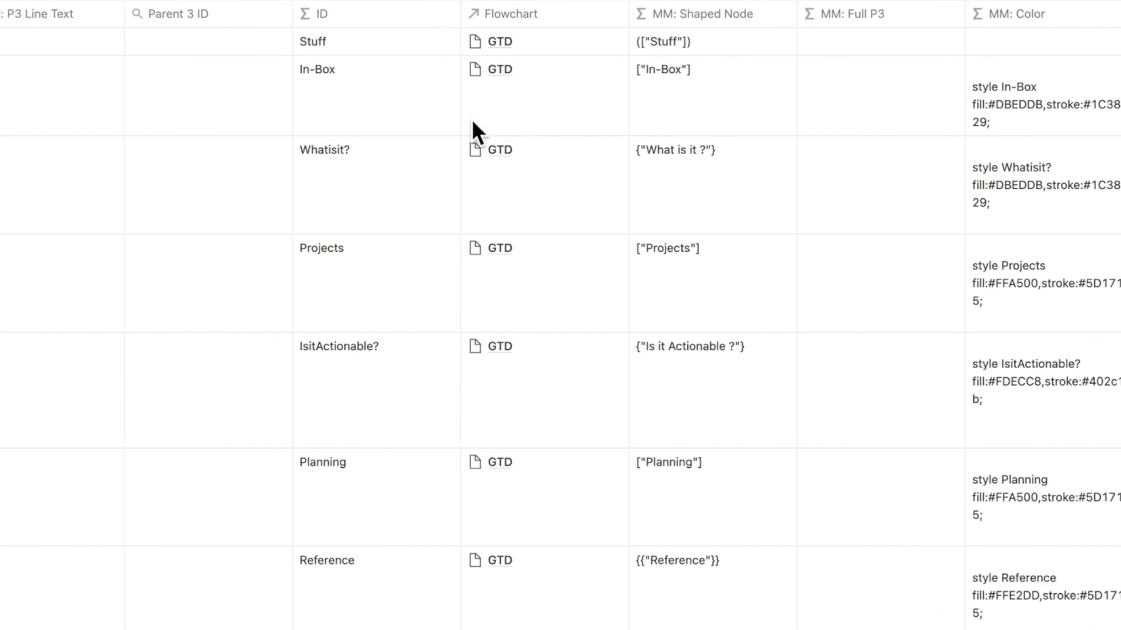
scroll(472, 120, "left", 10)
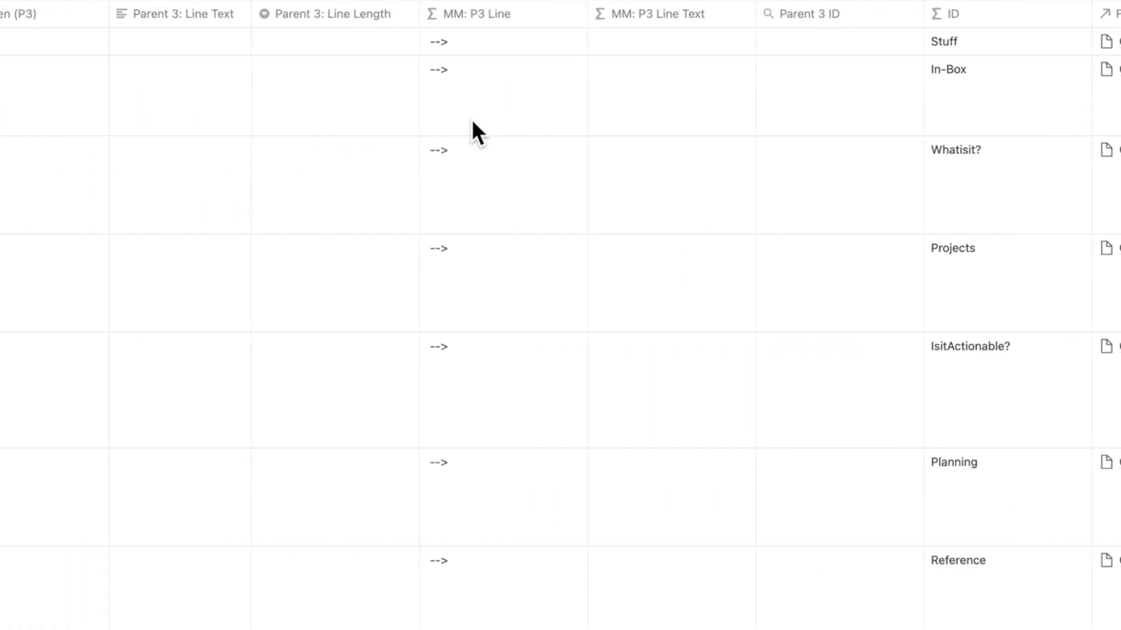
scroll(583, 51, "left", 2)
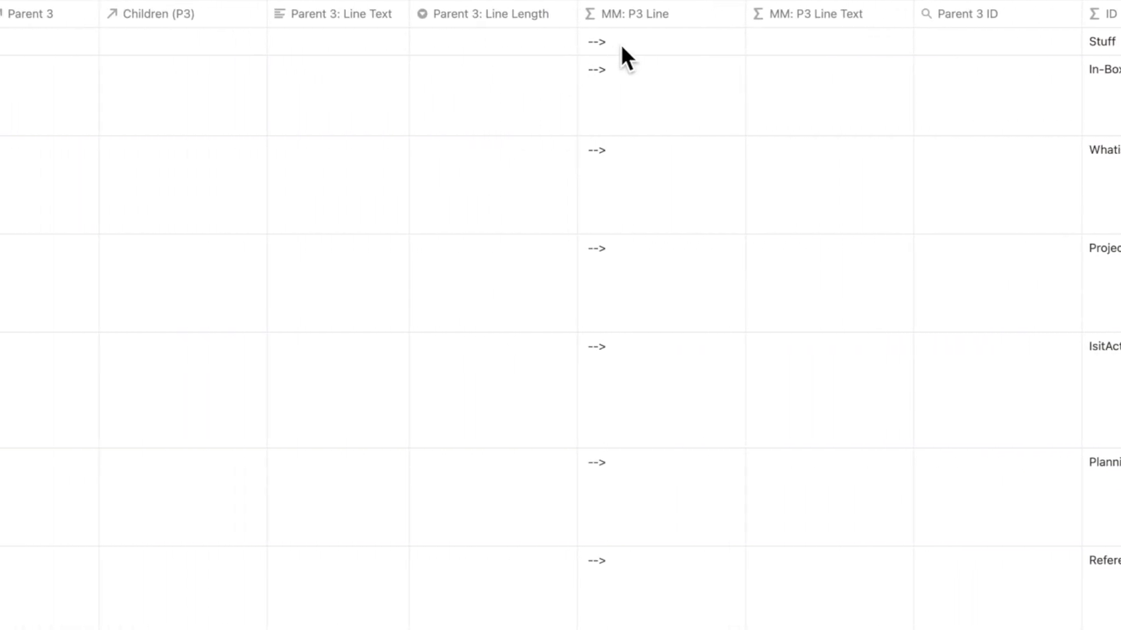
left_click(622, 47)
key("super+Return")
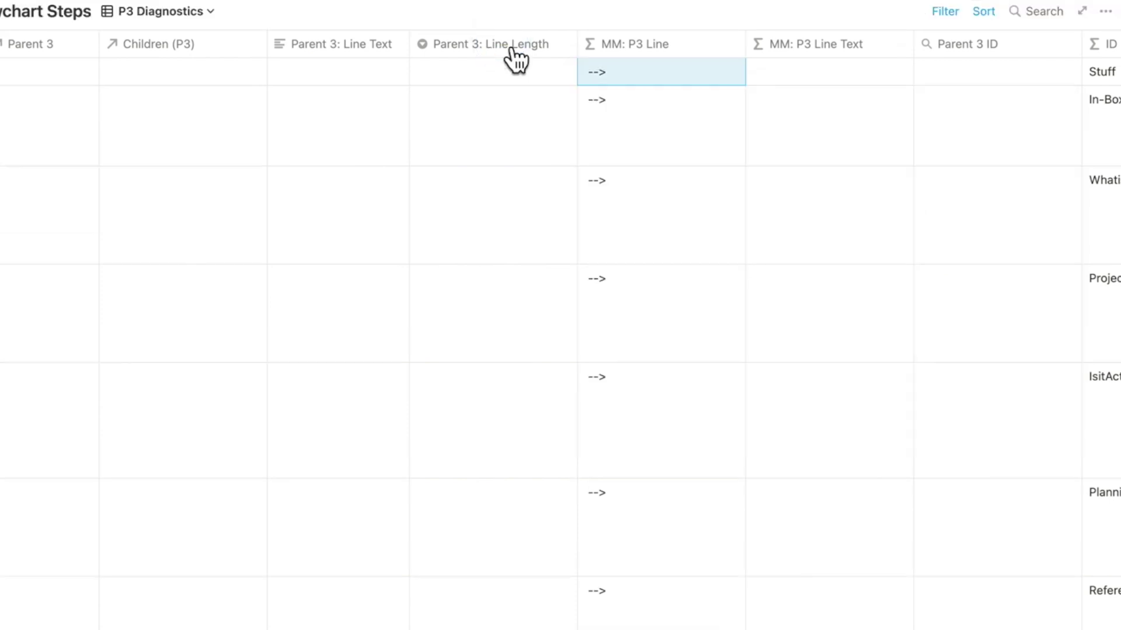
key("Escape")
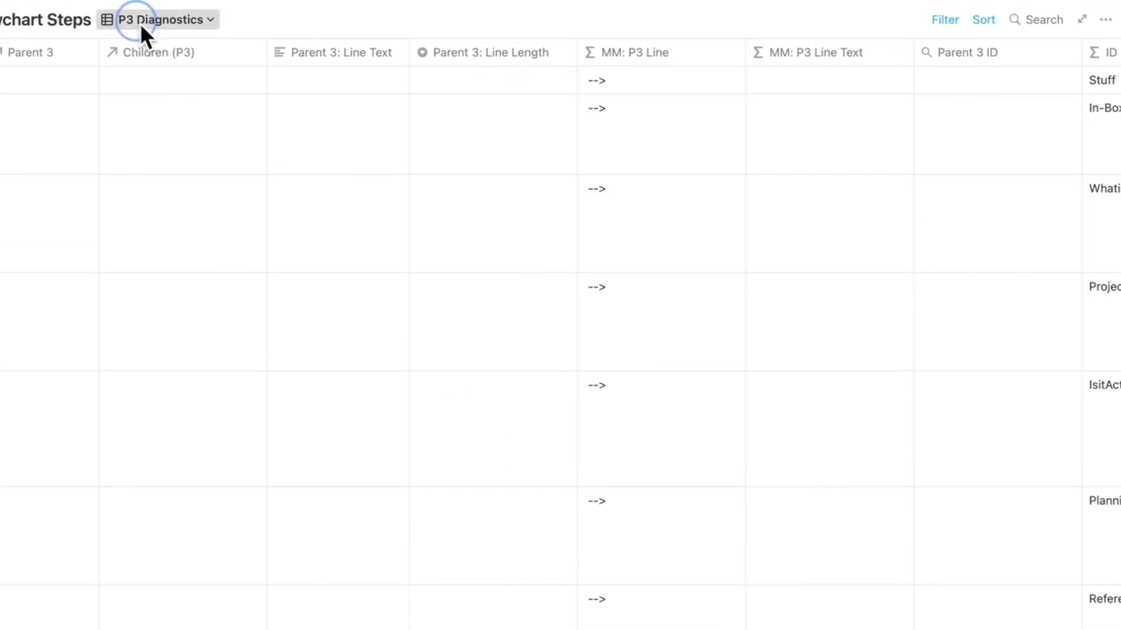
Switch the Flowchart Steps table to the Engine Room view and scan its columns
left_click(140, 21)
left_click(117, 252)
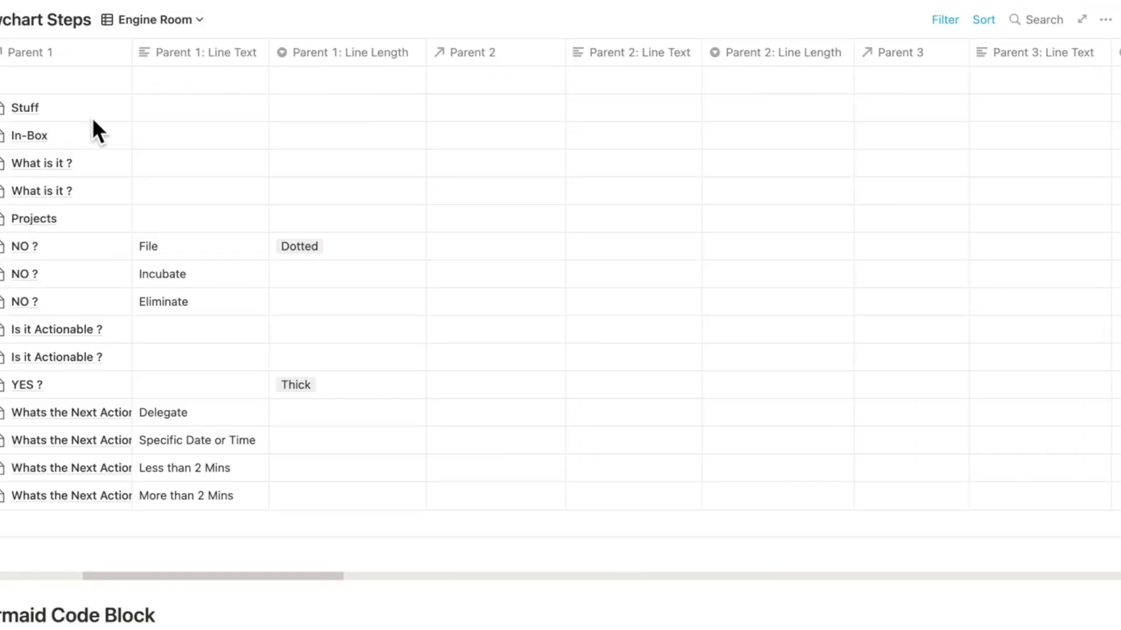
scroll(92, 116, "left", 10)
scroll(92, 116, "right", 10)
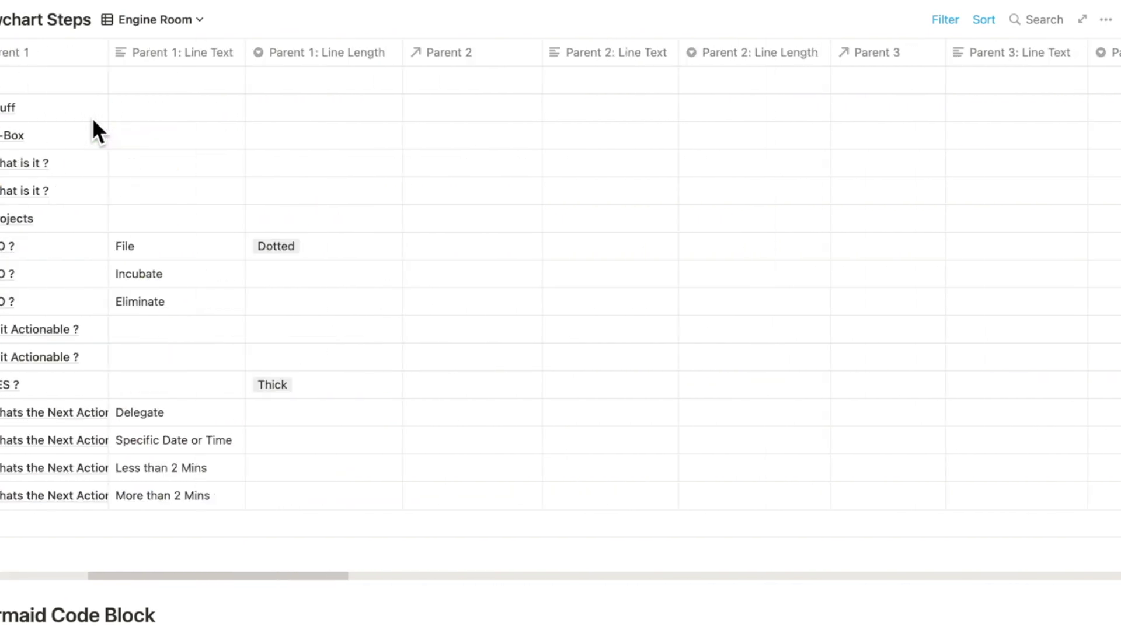
scroll(92, 117, "right", 20)
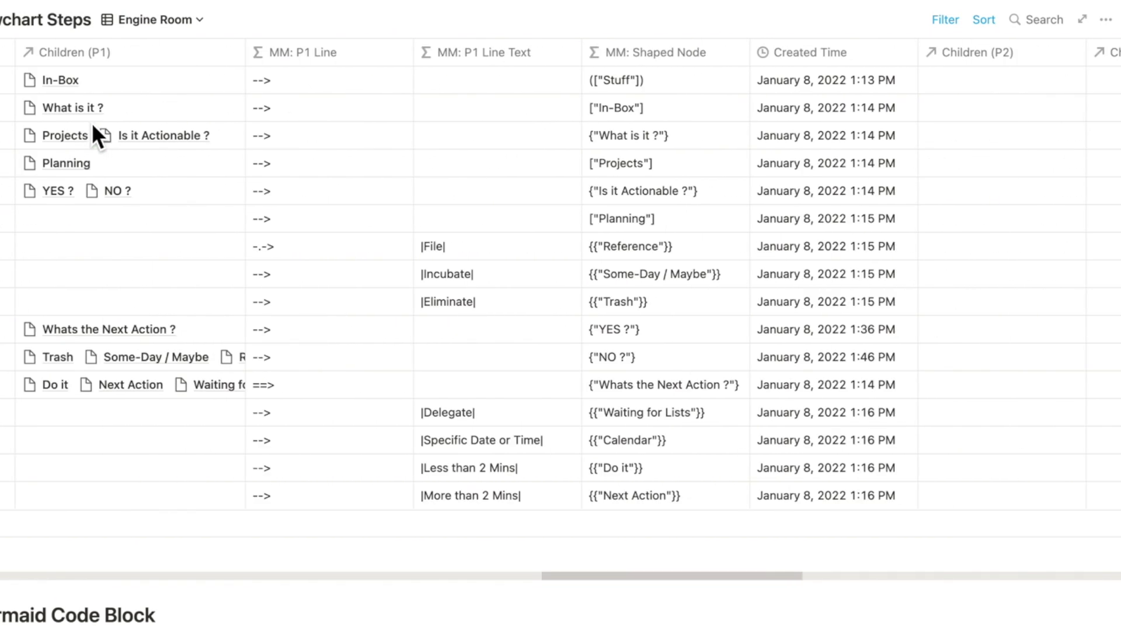
scroll(92, 123, "right", 20)
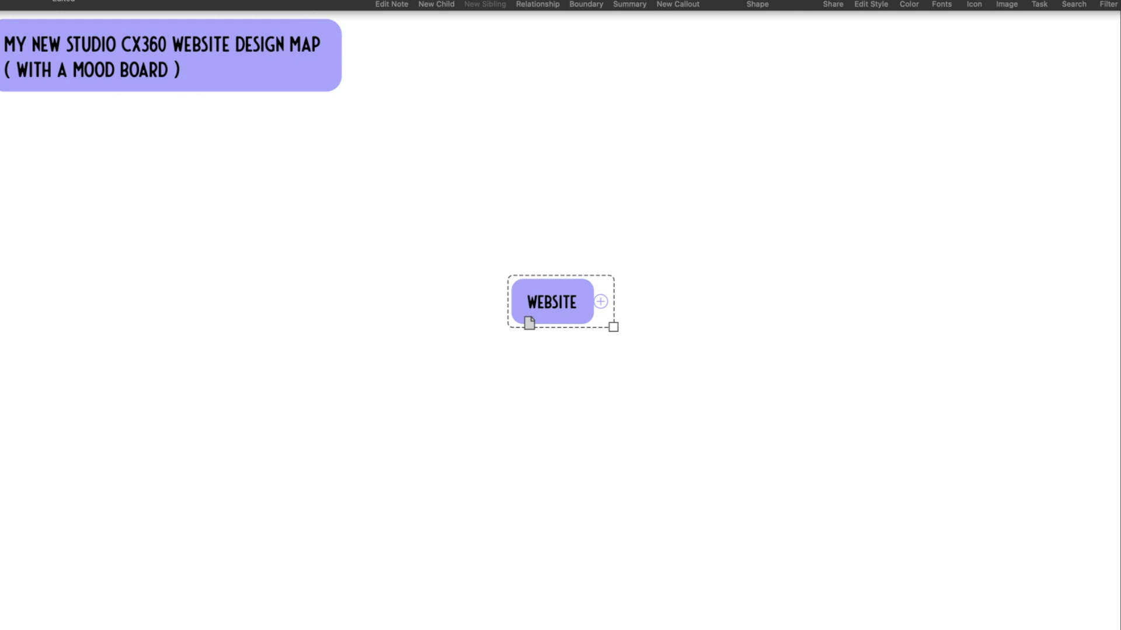
Unfold WEBSITE's branches and step through the OVER ARCHING PRINCIPLES and website example slides
left_click(601, 302)
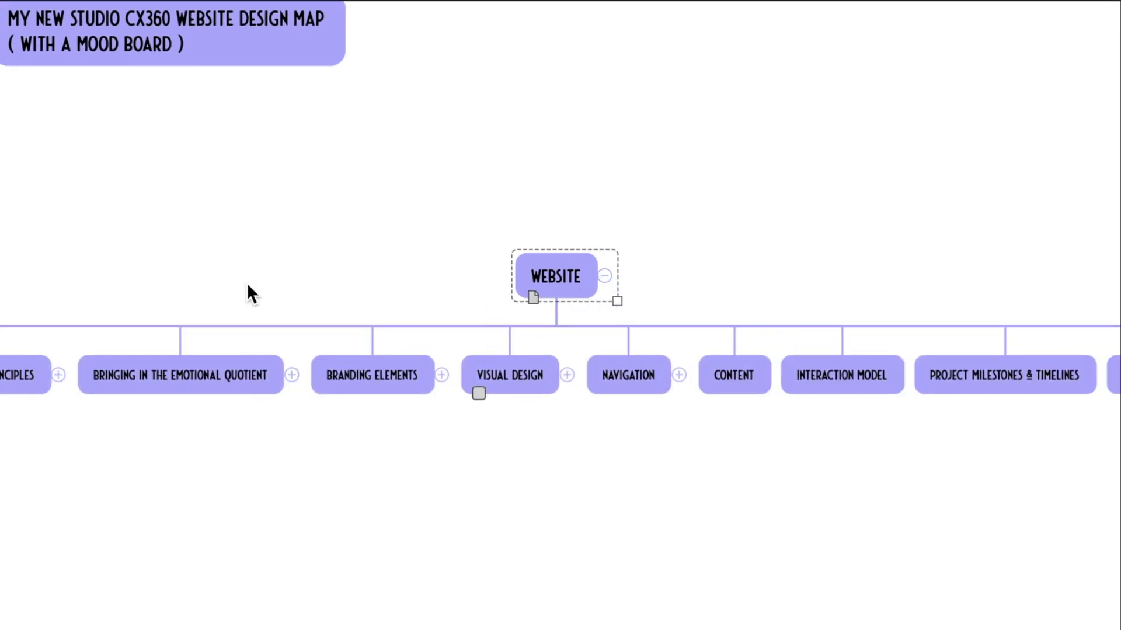
key("Right")
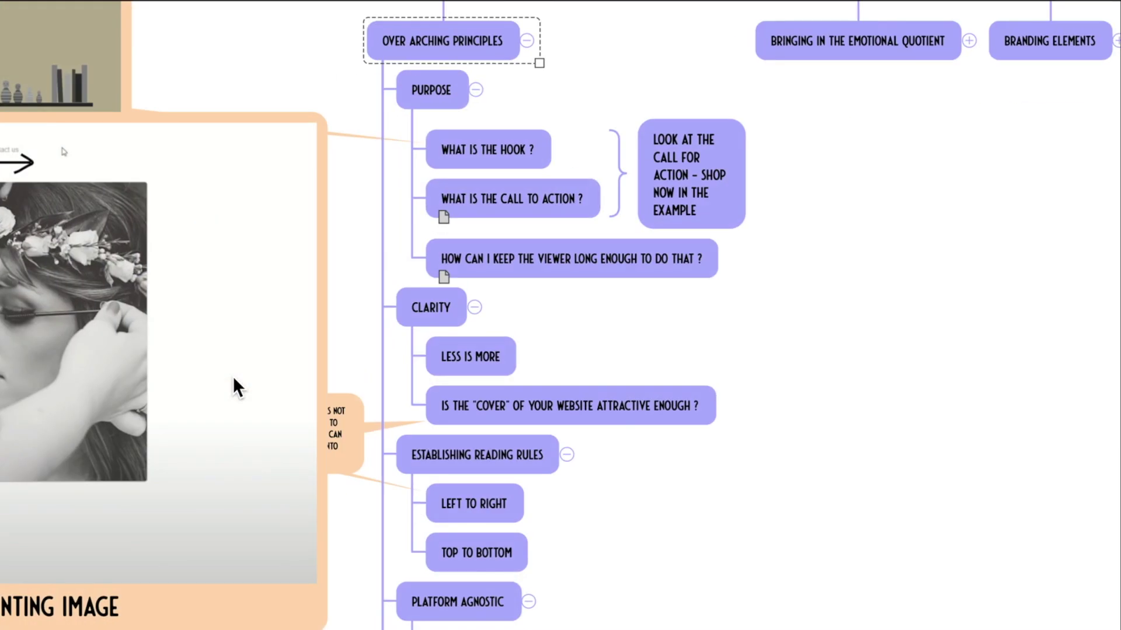
key("Right")
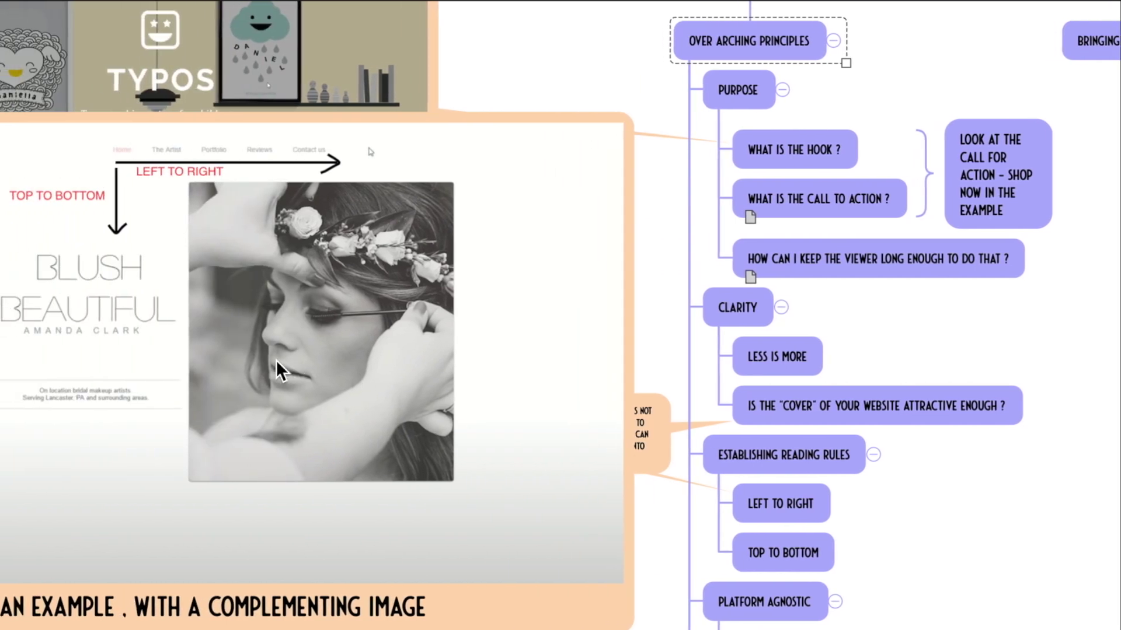
key("Right")
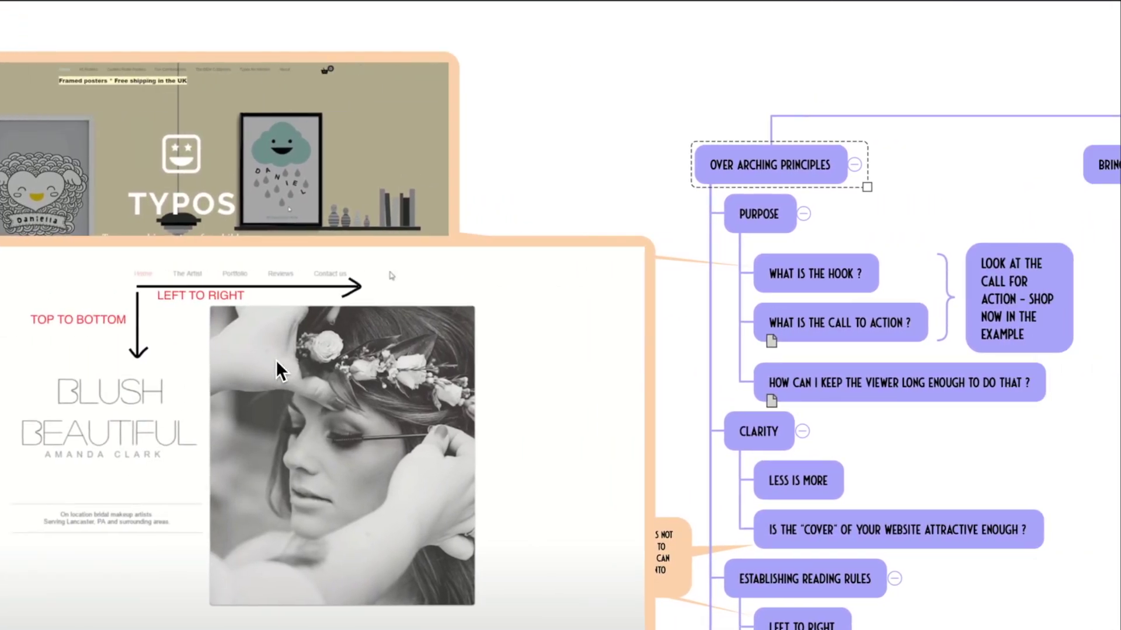
key("Right")
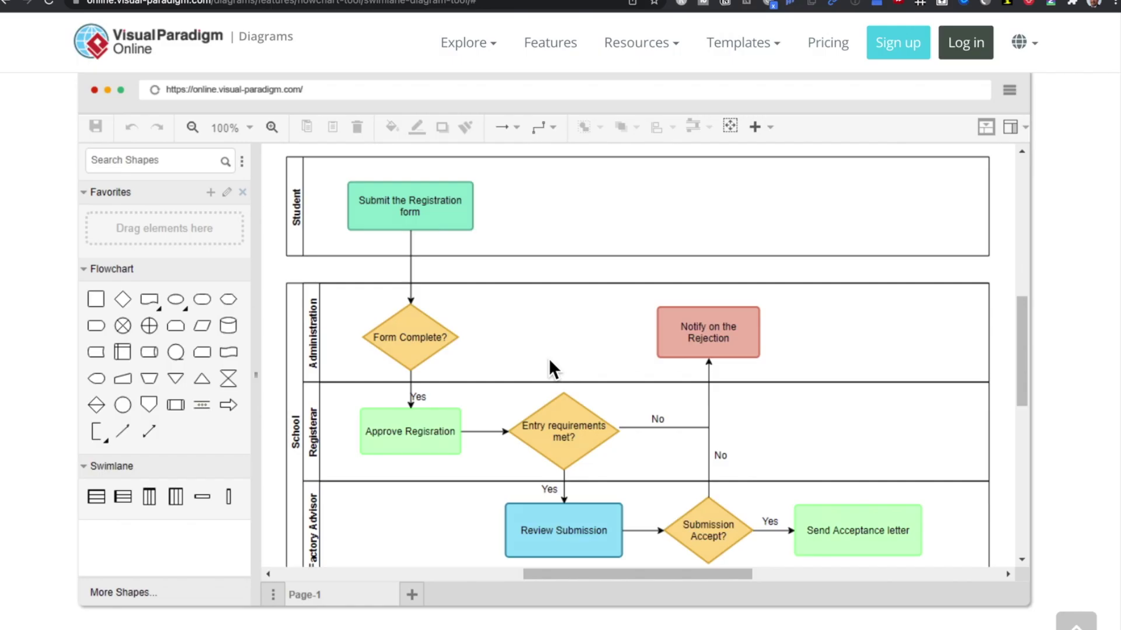
Scroll down the swimlane diagram page toward the flowchart template thumbnails
scroll(549, 358, "down", 10)
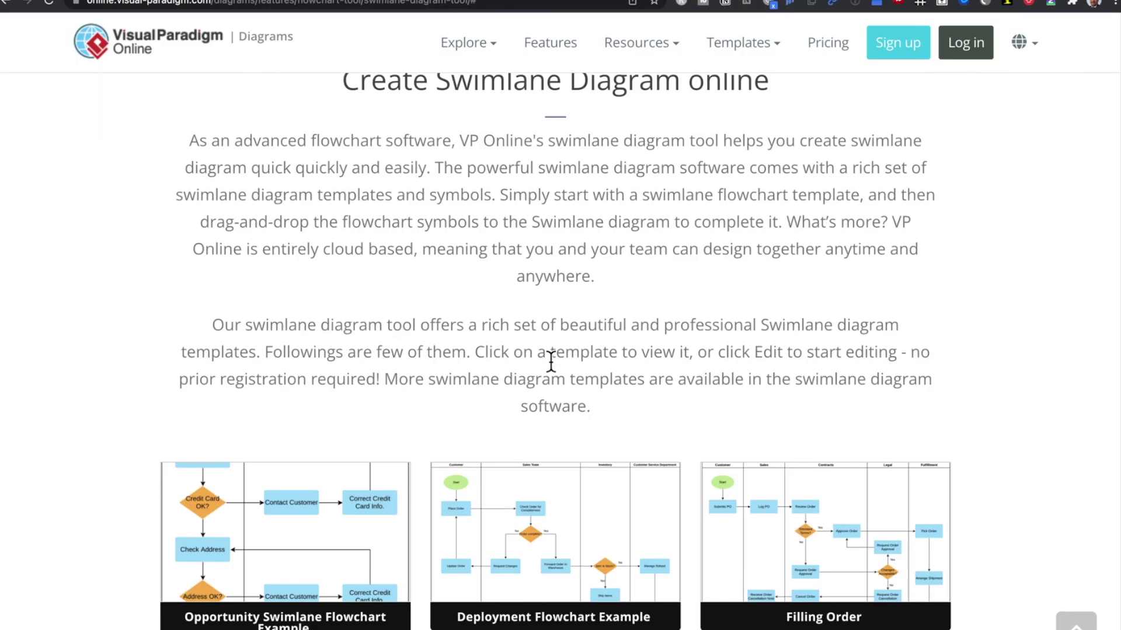